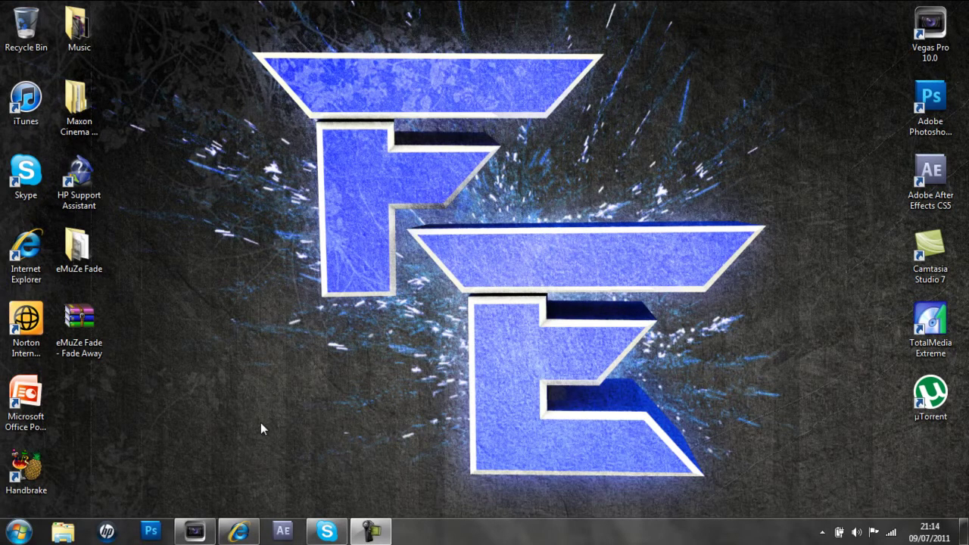
Step: Bring Internet Explorer back and play the Spinning scope Tut Preview video, then pause it
click(234, 532)
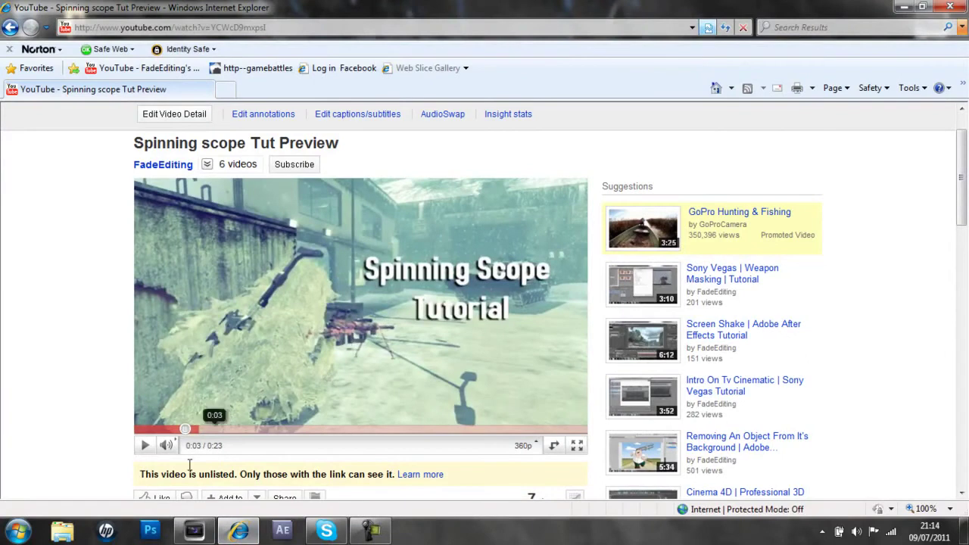
click(144, 448)
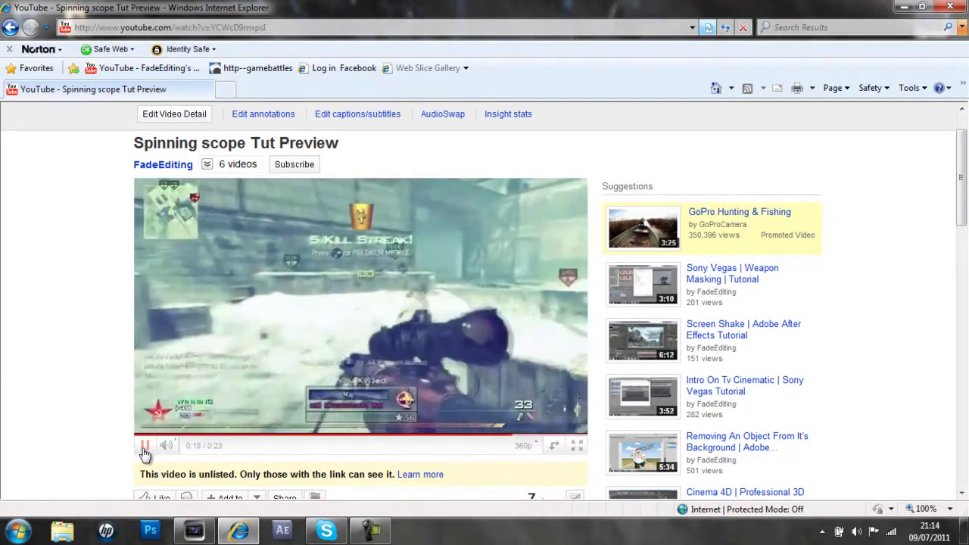
click(145, 450)
Step: Seek the preview to 0:13, replay a short stretch of the scope part, and pause there
click(367, 430)
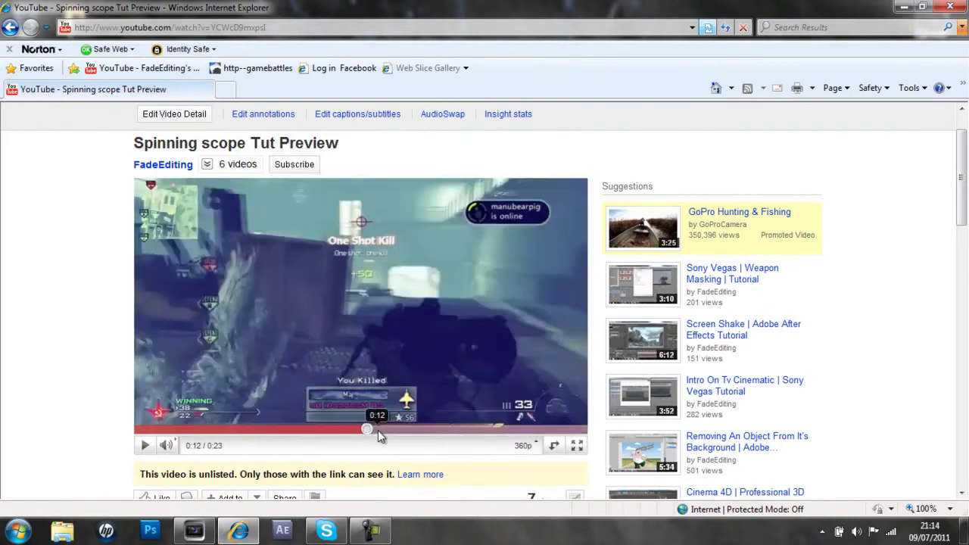
click(377, 430)
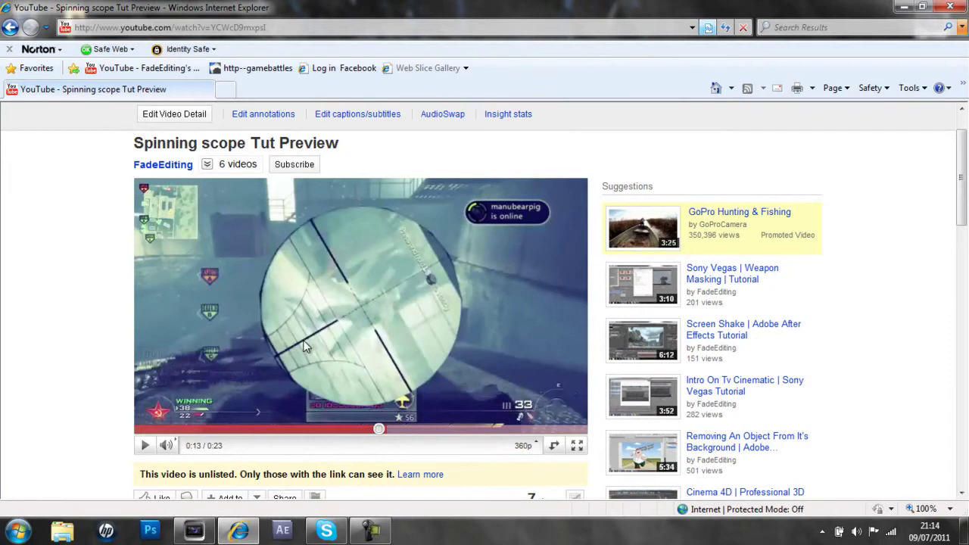
click(146, 447)
click(146, 446)
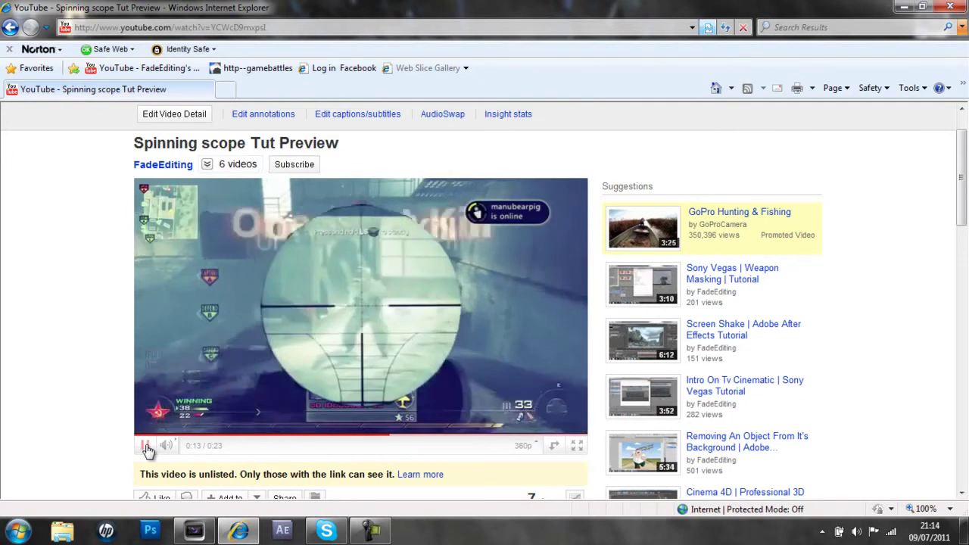
click(145, 446)
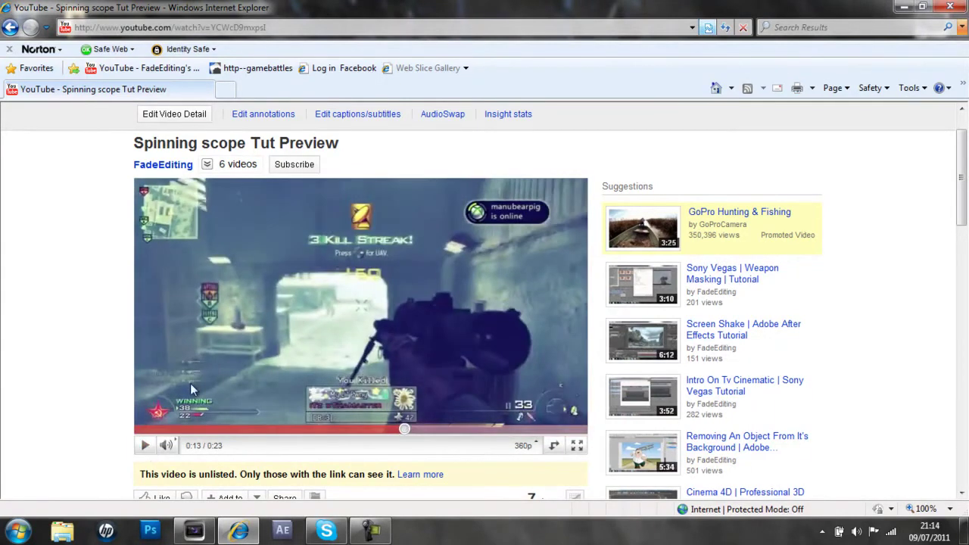
Step: Drag the '5 man killfeed' clip from the eMuZe Fade desktop folder onto the Vegas timeline
click(902, 7)
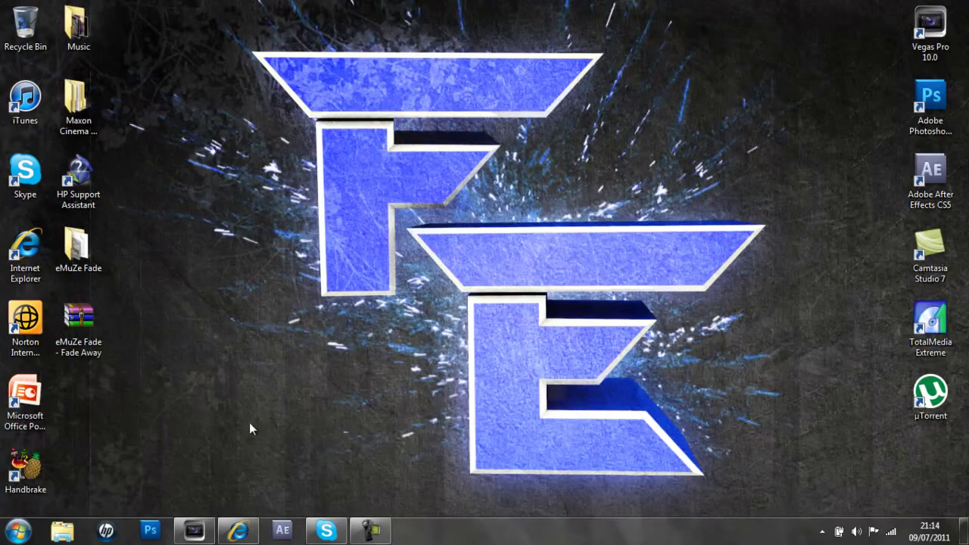
click(194, 530)
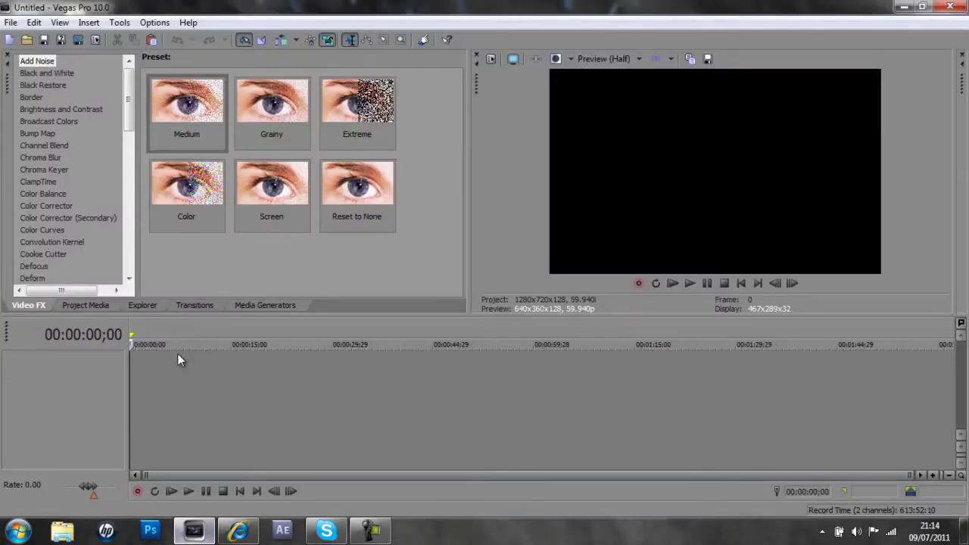
click(195, 530)
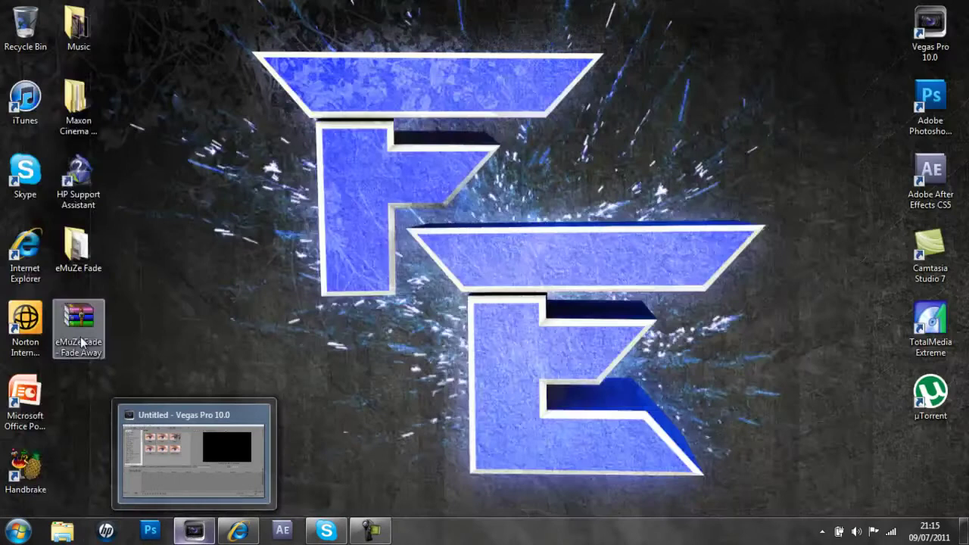
double_click(78, 246)
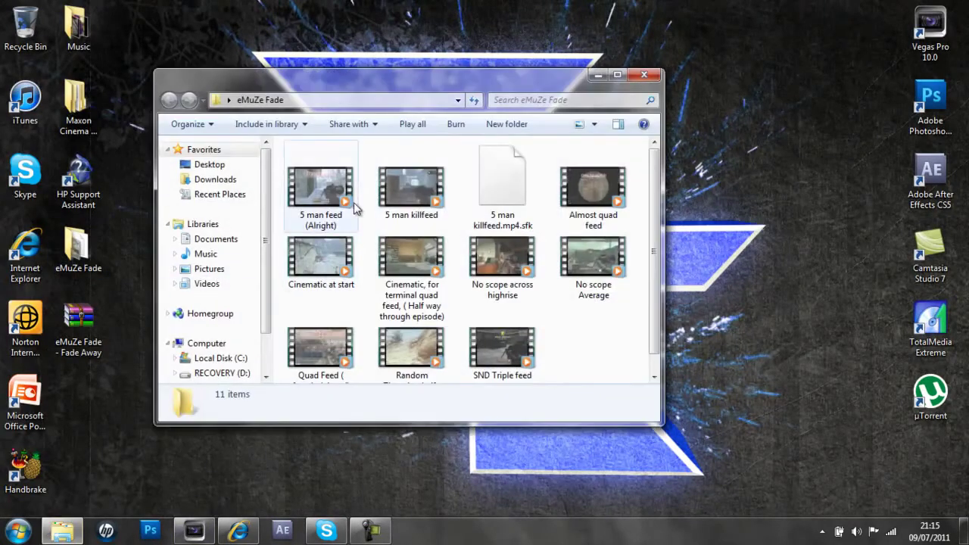
drag(412, 195, 140, 409)
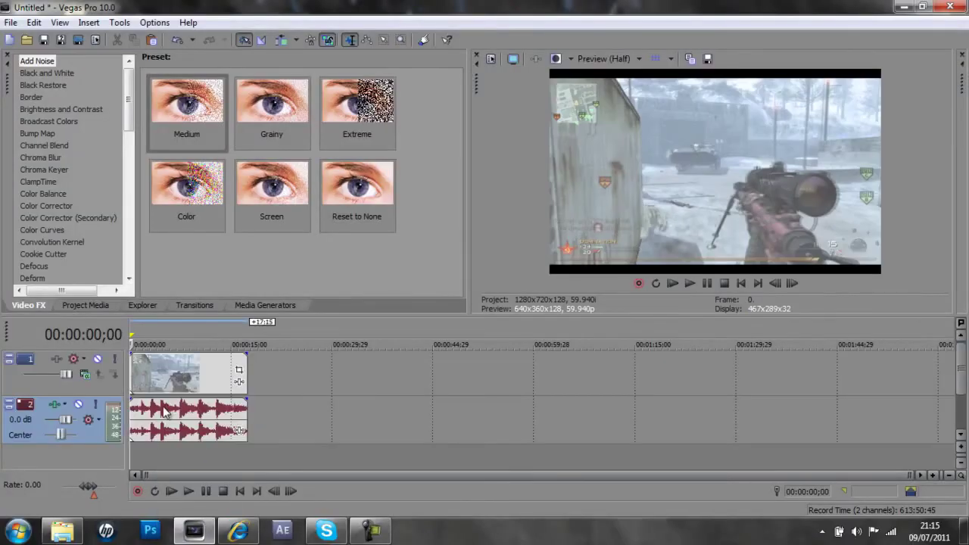
Step: Delete the clip's audio event and its empty audio track, returning the cursor to the start
click(160, 411)
key(Delete)
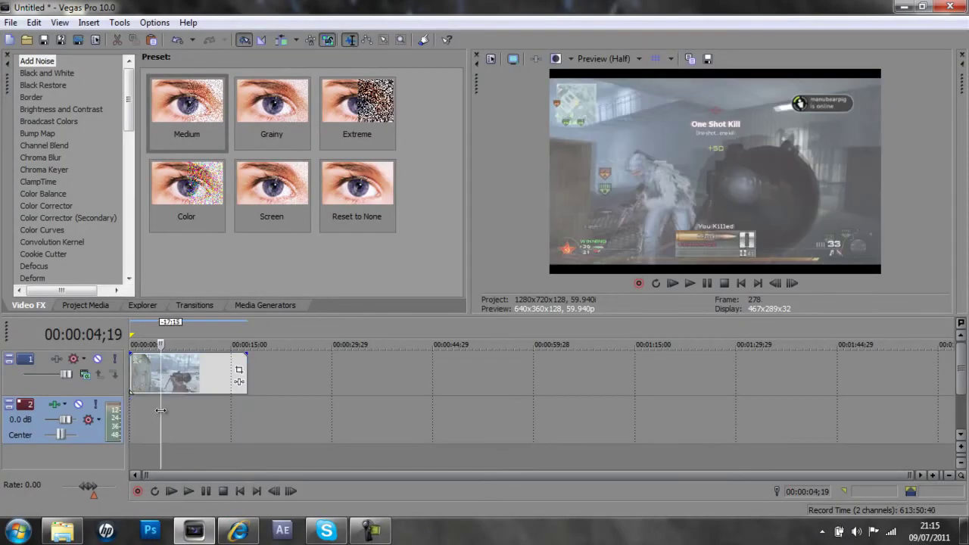
key(Delete)
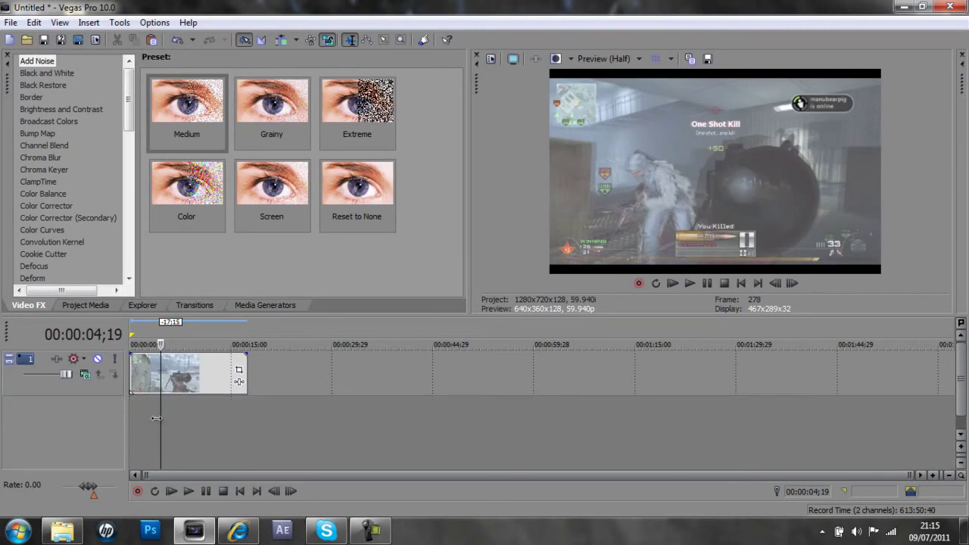
drag(161, 411, 125, 419)
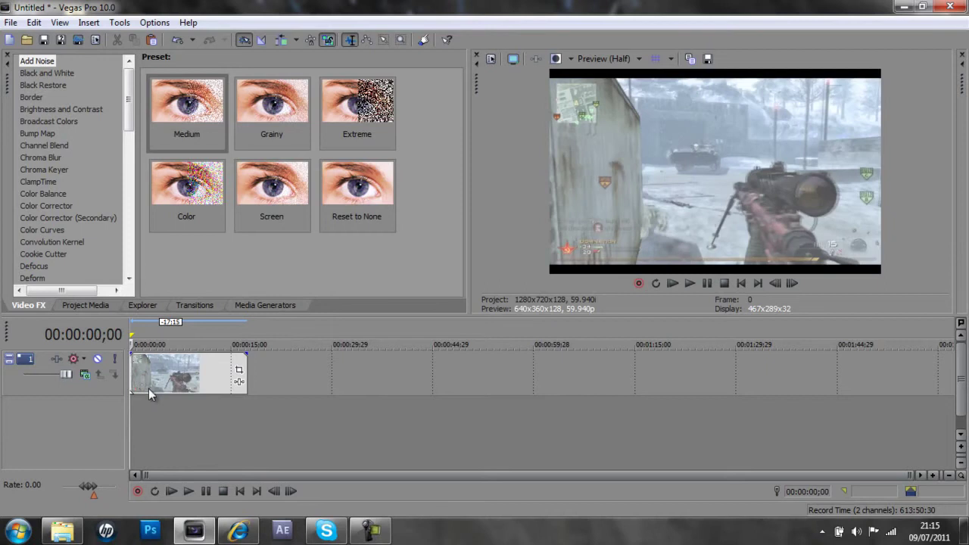
Step: In the video event's Properties, choose Disable resample and confirm with OK
right_click(154, 383)
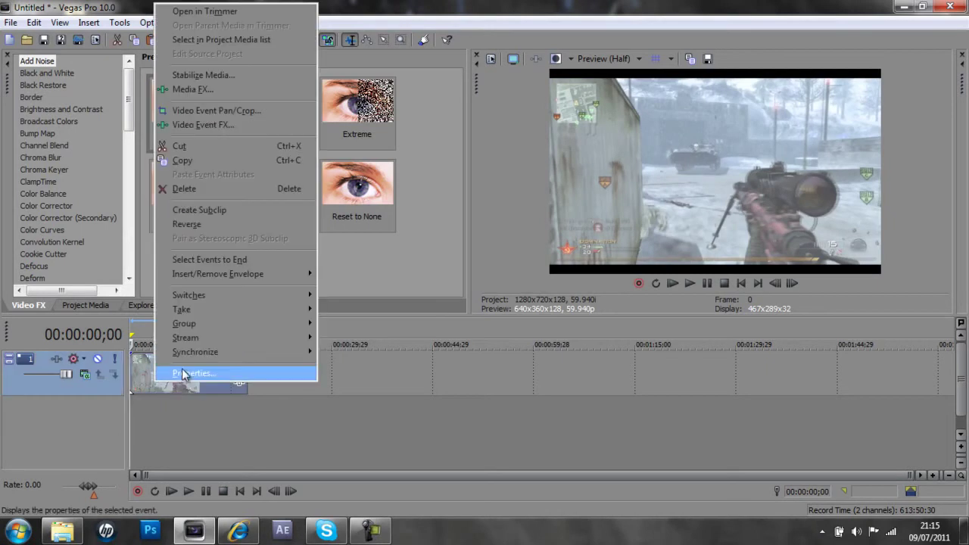
click(183, 374)
click(376, 225)
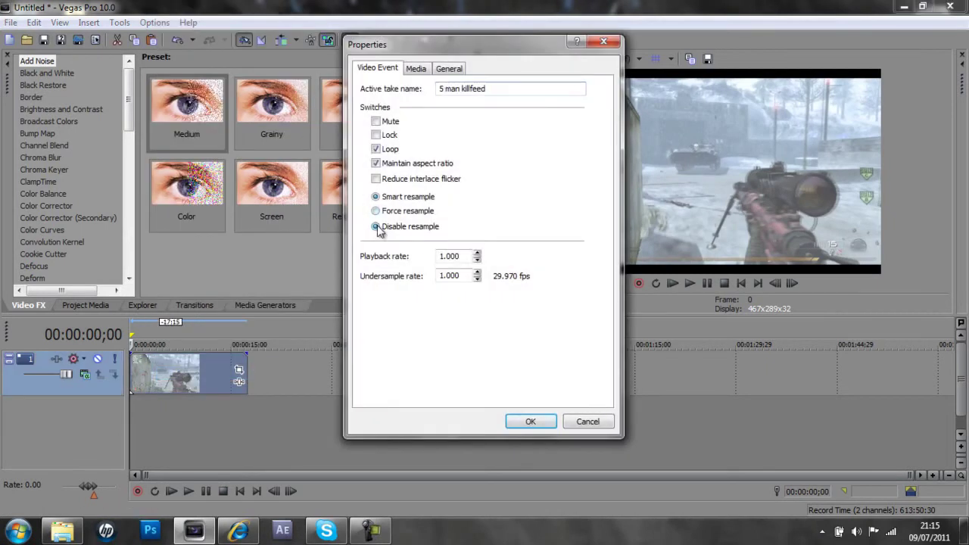
click(375, 162)
click(530, 421)
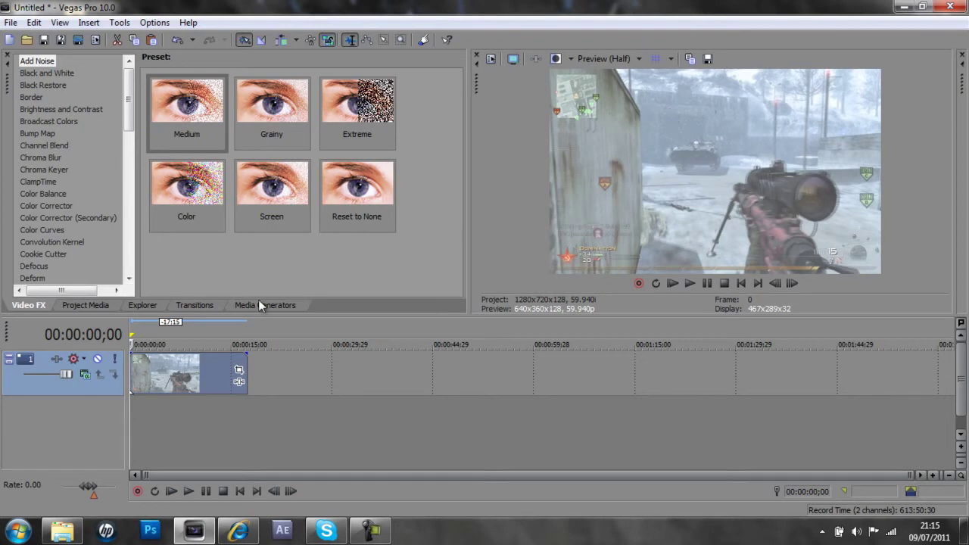
Step: Split the killfeed clip at about 07;10, where the scope appears
click(197, 371)
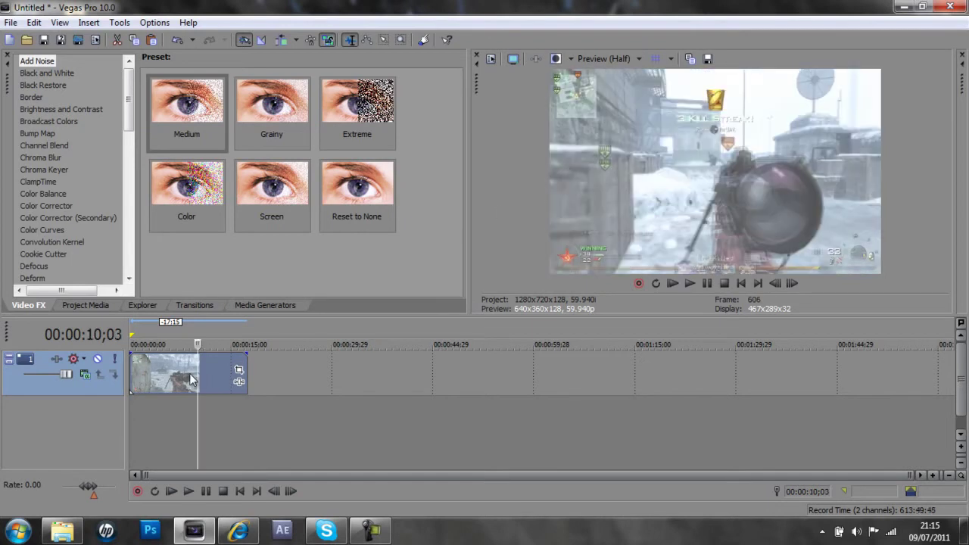
click(190, 379)
click(181, 379)
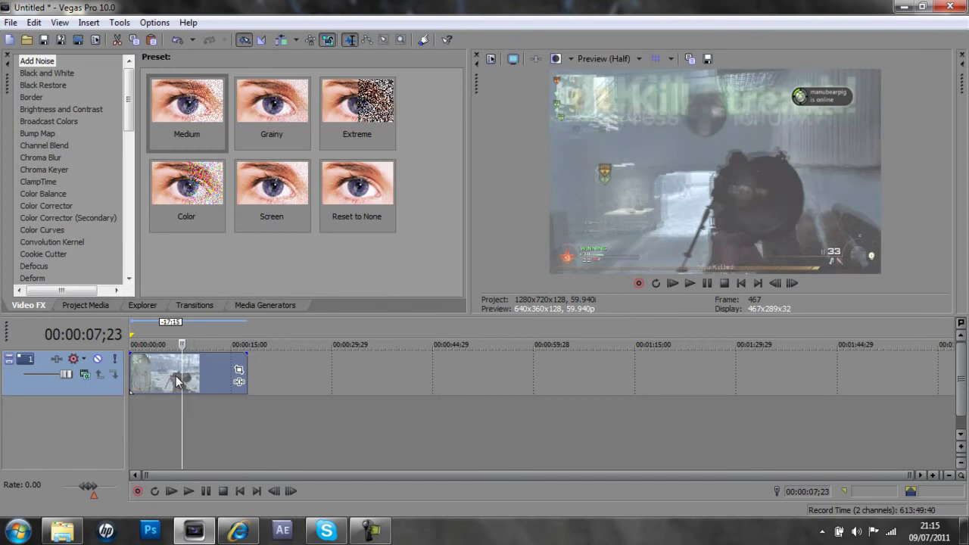
click(176, 380)
click(174, 378)
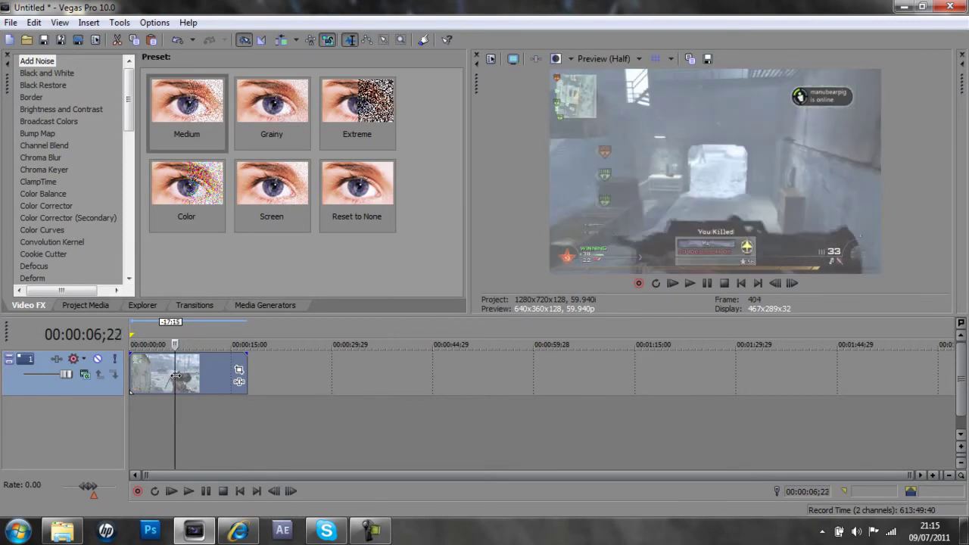
click(174, 378)
click(177, 376)
click(178, 376)
click(180, 376)
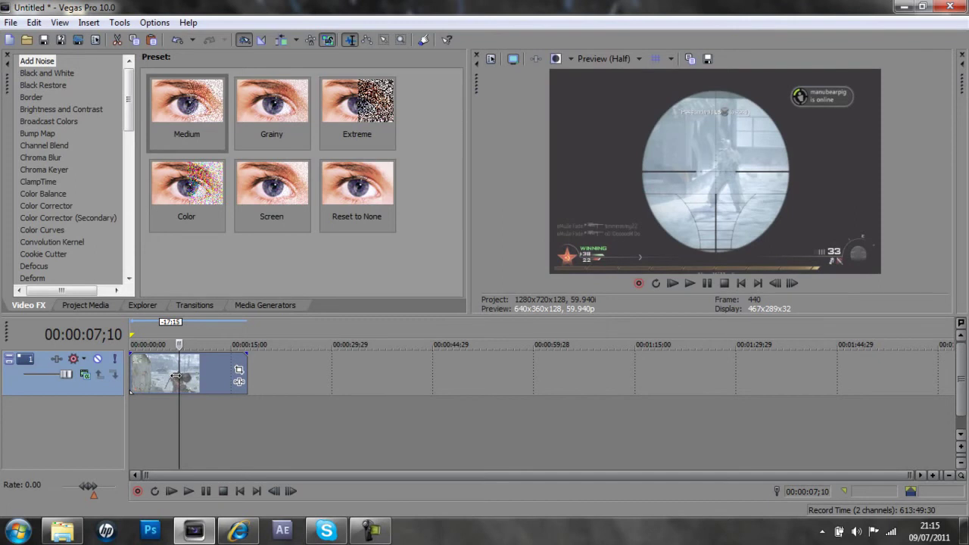
key(s)
Step: Slide the later clips right to open a gap after the split
key(Right)
key(Right)
key(Right)
key(Right)
key(Right)
key(Right)
key(Right)
key(Right)
key(Right)
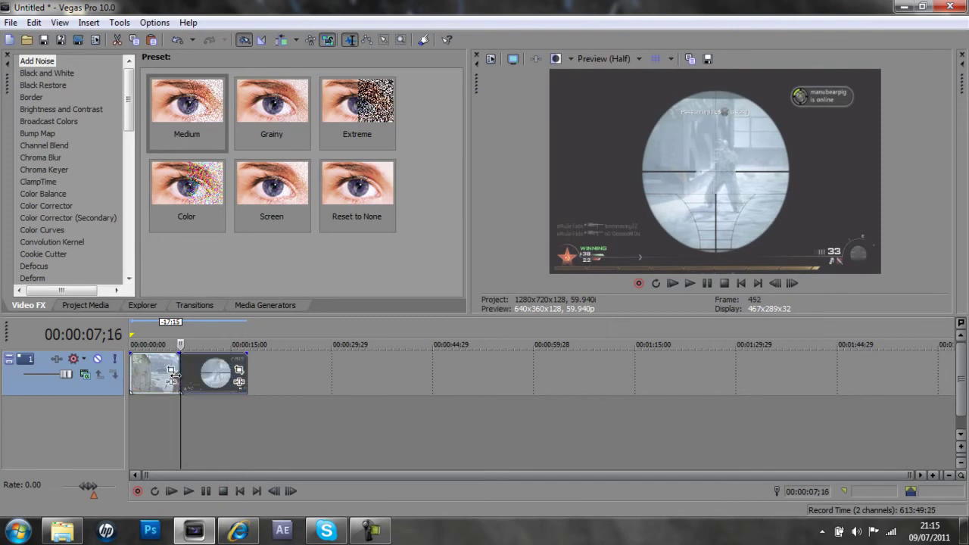
key(Left)
key(Left)
key(Left)
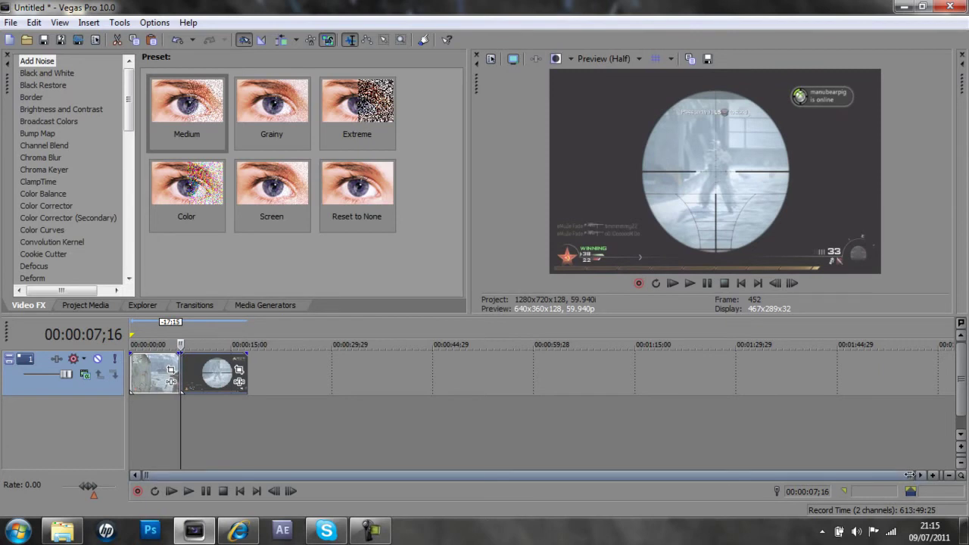
drag(912, 475, 308, 475)
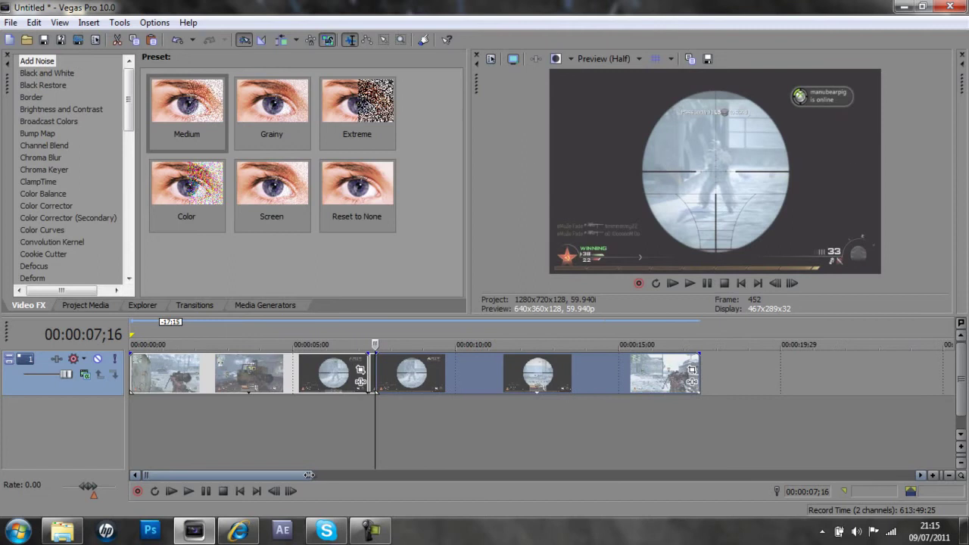
drag(427, 381, 477, 380)
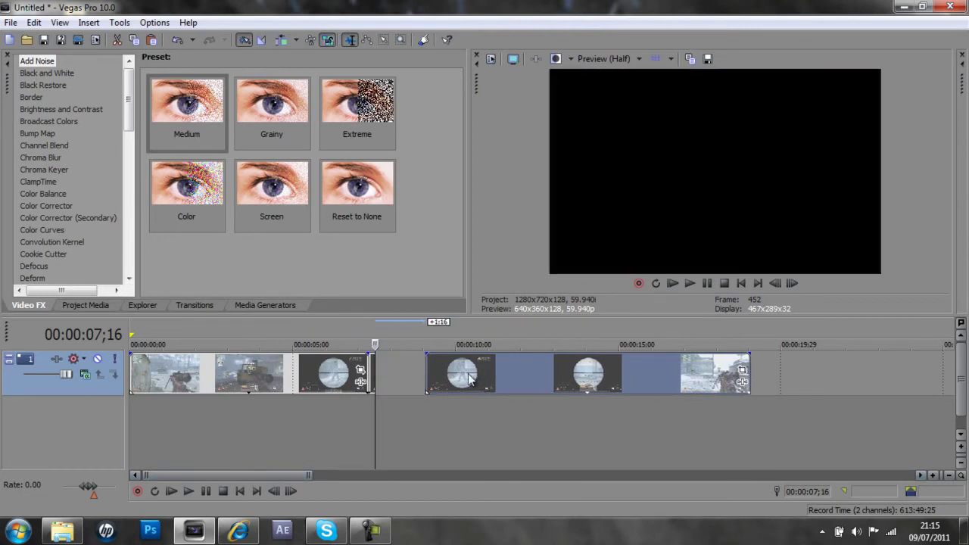
click(373, 367)
click(390, 368)
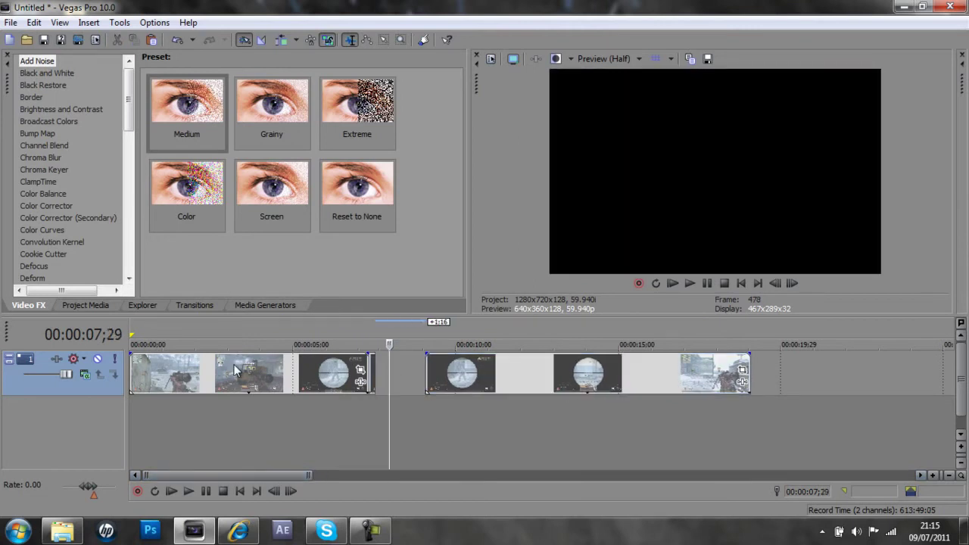
Step: Insert a new video track and move the later scope clips up onto it
right_click(97, 387)
click(193, 222)
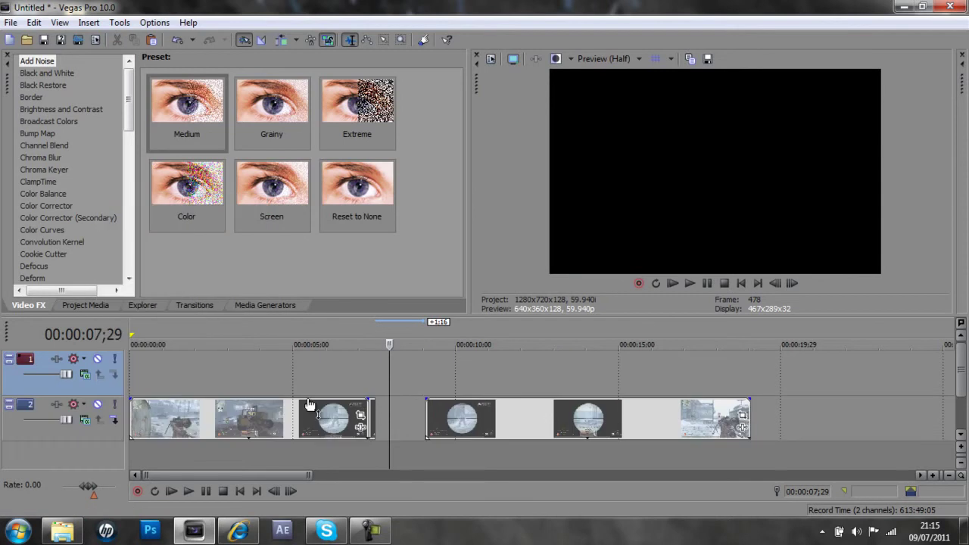
click(370, 424)
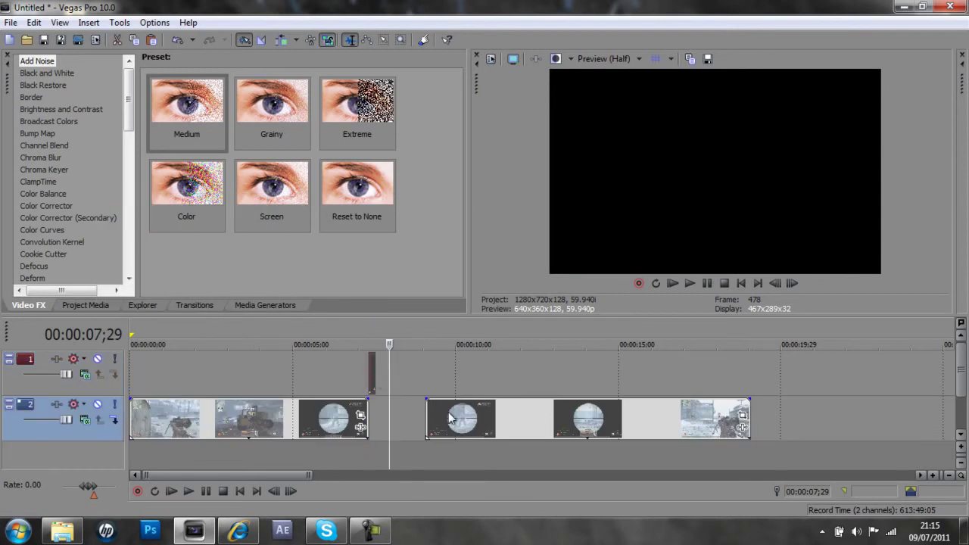
drag(452, 420, 407, 368)
click(332, 378)
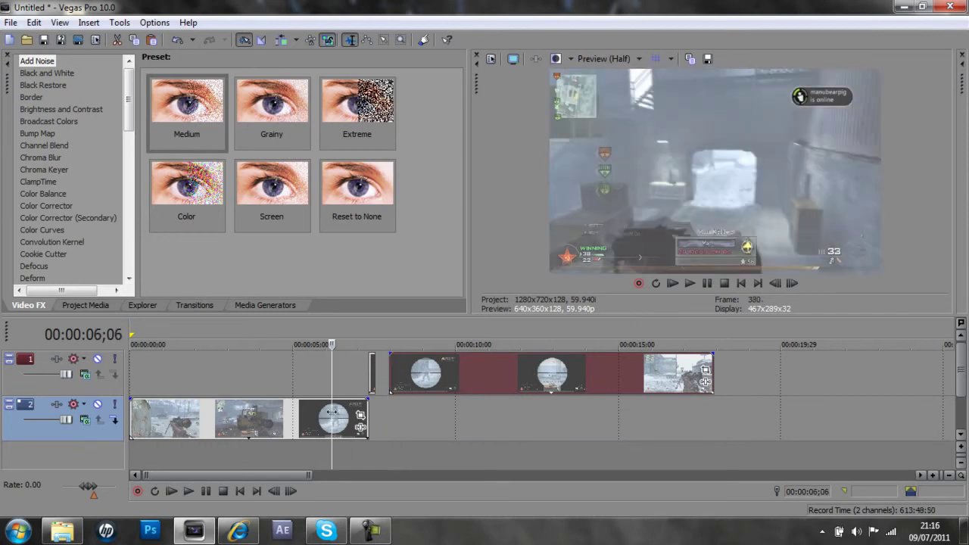
Step: Apply the Color Curves 'Agony' preset to the track 2 and track 1 clips
click(48, 233)
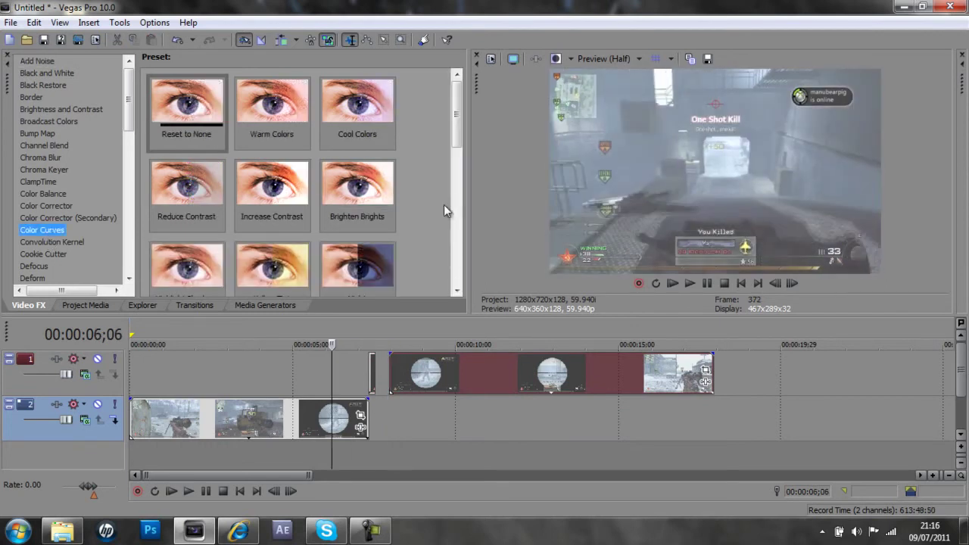
drag(452, 128, 466, 213)
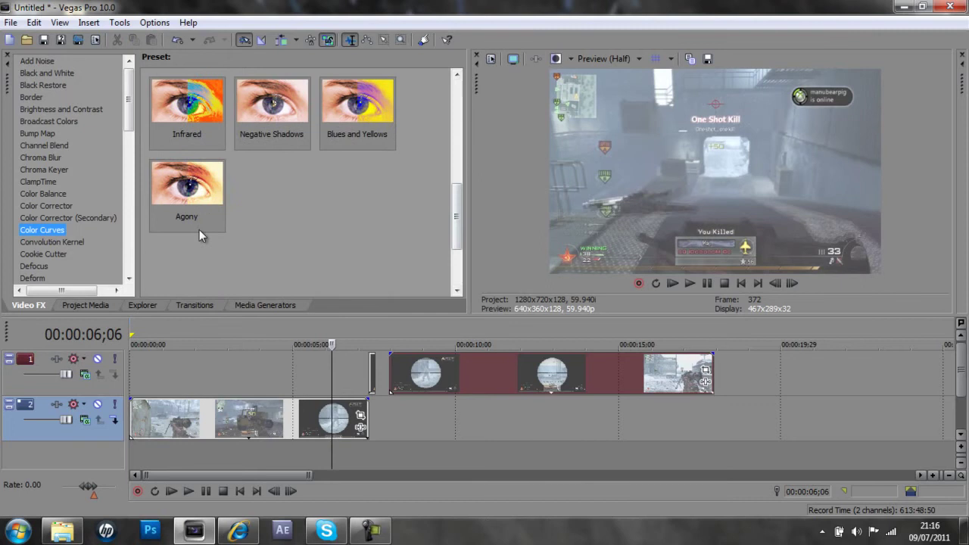
drag(198, 231, 240, 412)
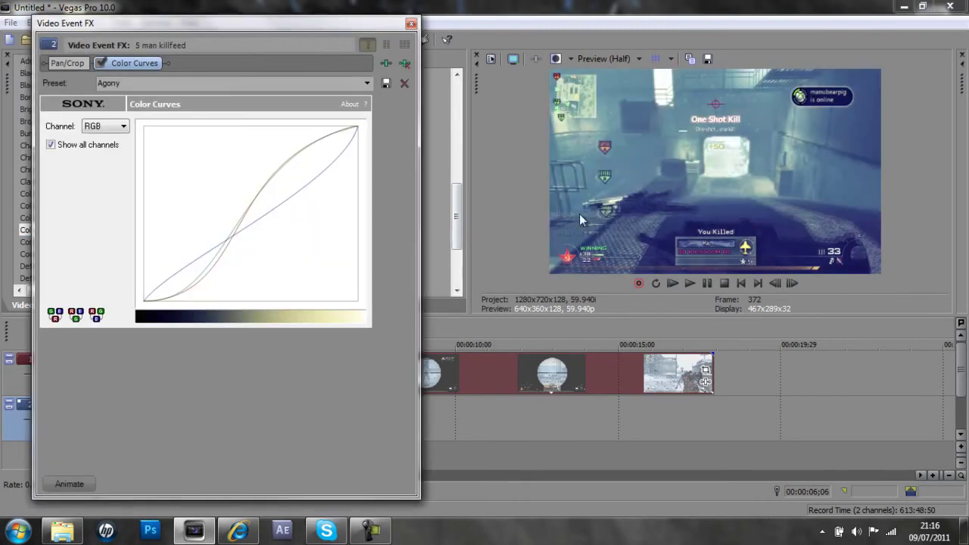
click(410, 24)
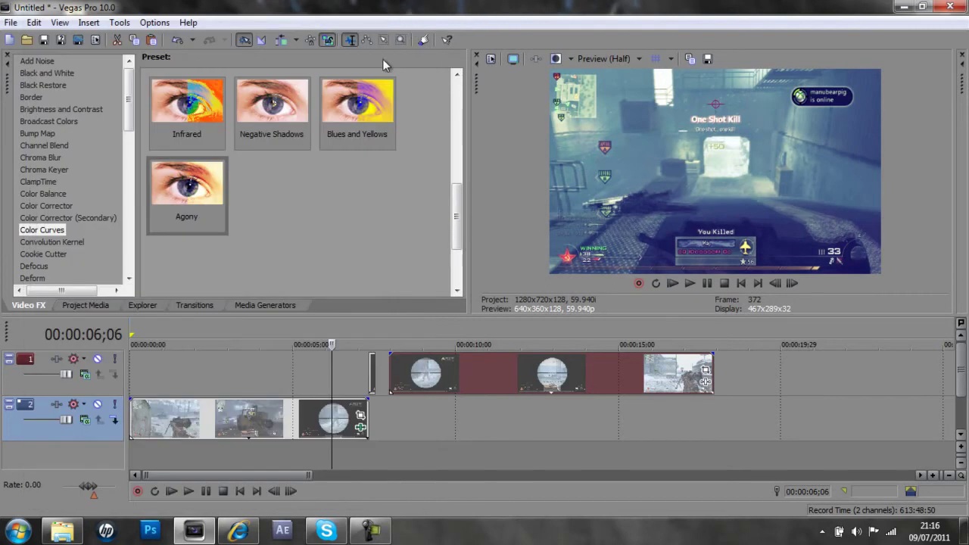
drag(221, 175, 371, 365)
click(411, 23)
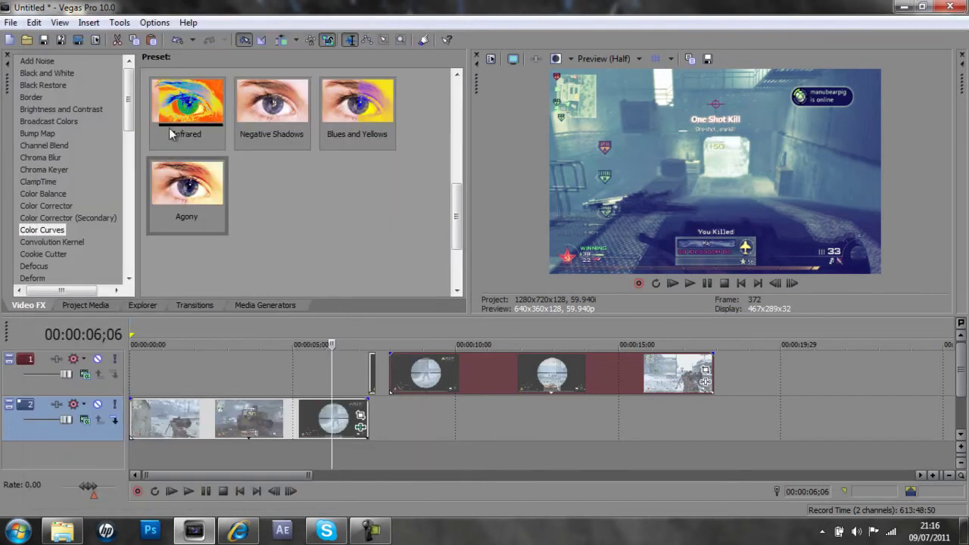
drag(187, 193, 434, 368)
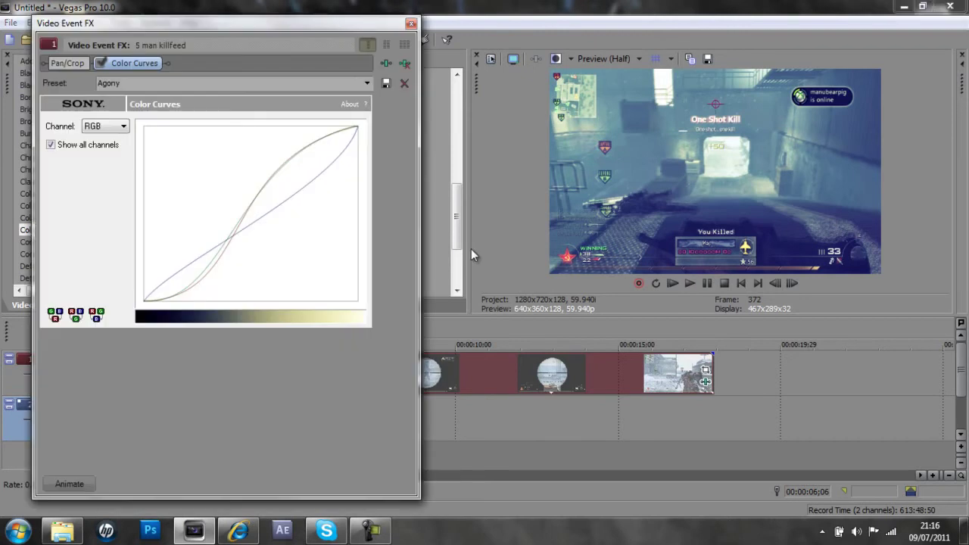
click(410, 24)
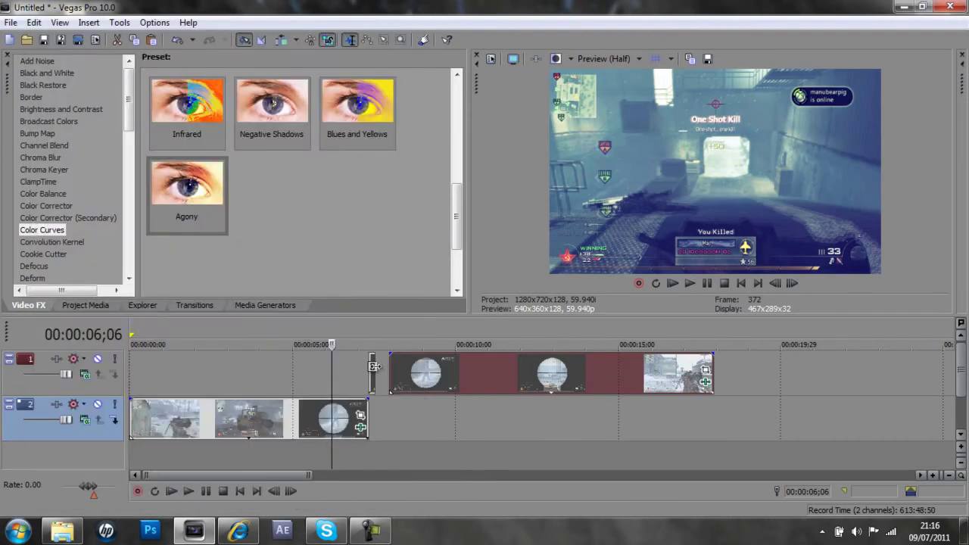
Step: Lengthen the short scope clip on track 1 and nudge it slightly later
drag(308, 475, 282, 478)
drag(403, 375, 439, 374)
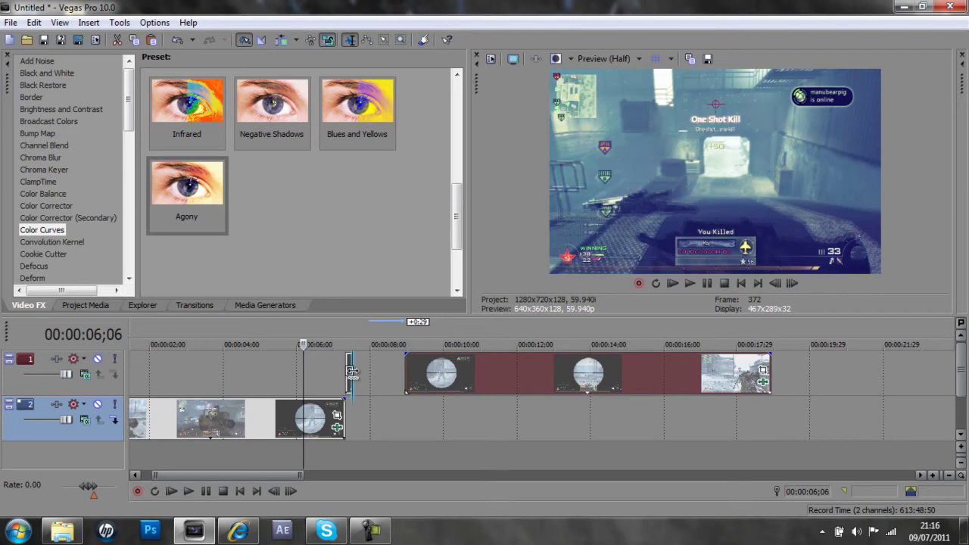
drag(351, 371, 375, 372)
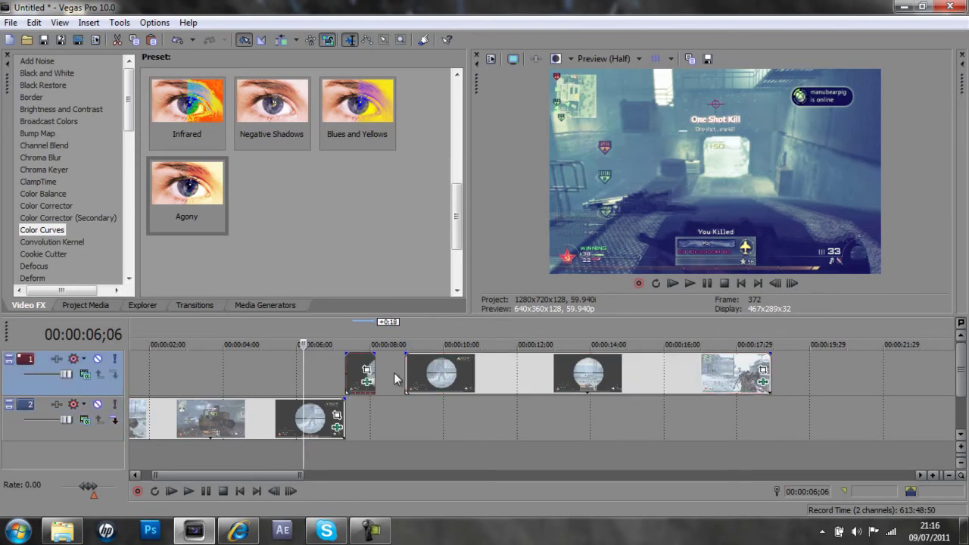
drag(347, 371, 357, 370)
Step: Open Event Pan/Crop for the short scope clip and tick Mask
click(357, 369)
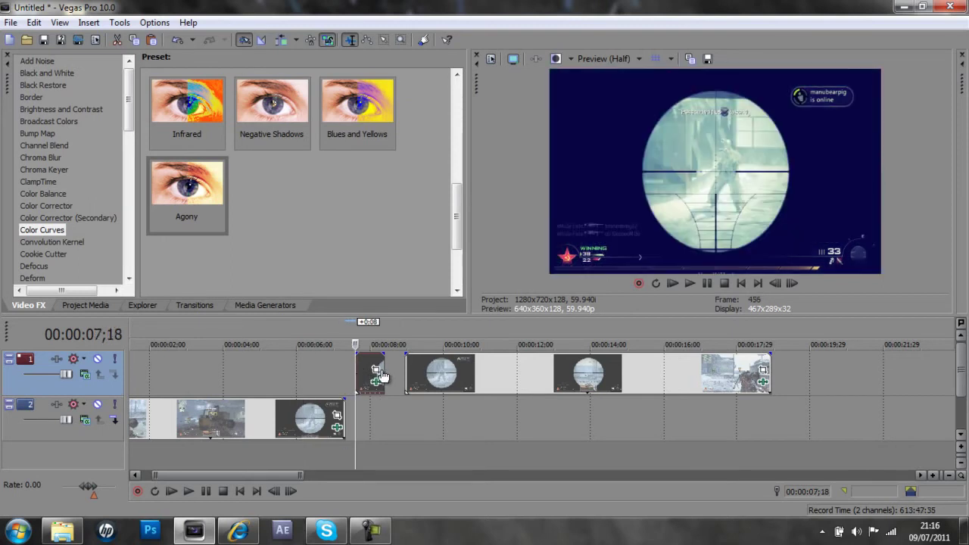
click(376, 374)
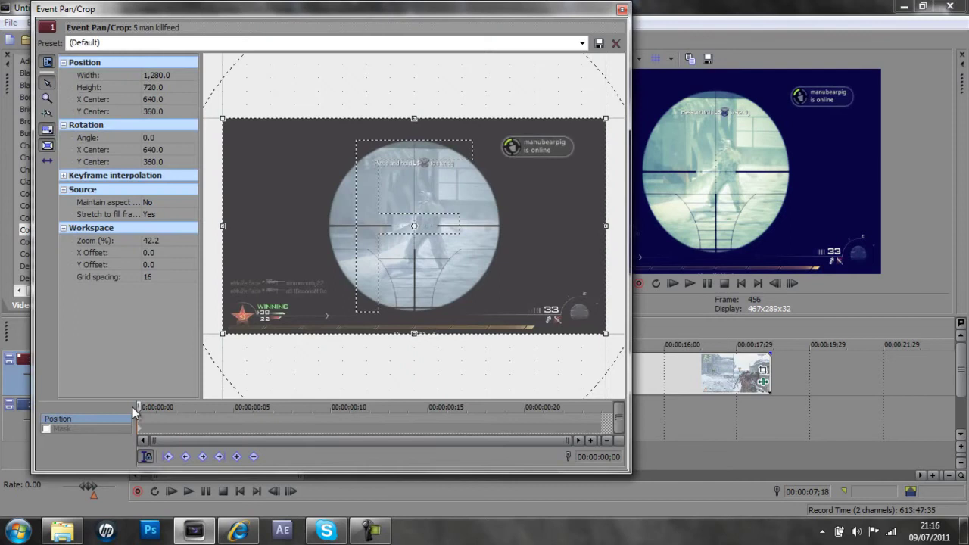
click(46, 430)
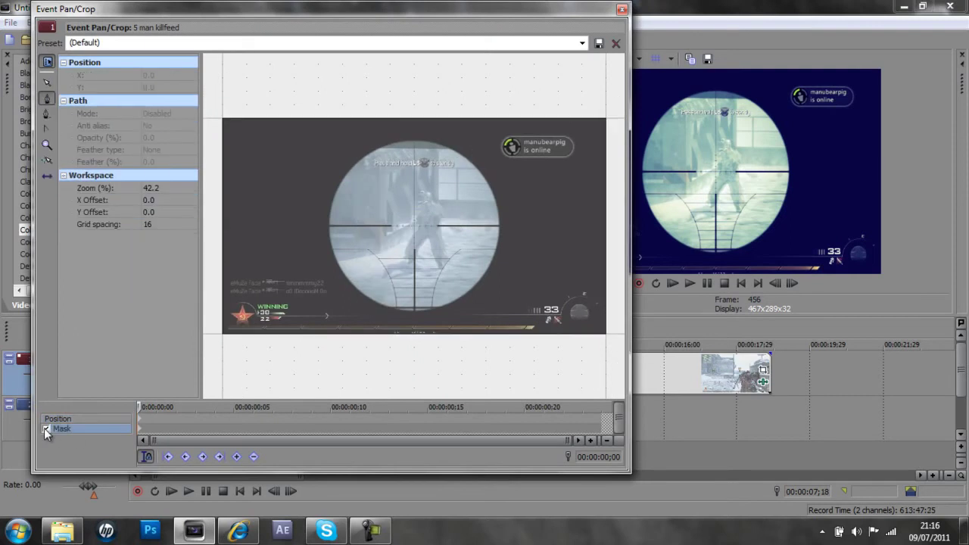
Step: With the Anchor Creation Tool, place mask points across the scope's top and down its right side
click(47, 100)
click(412, 145)
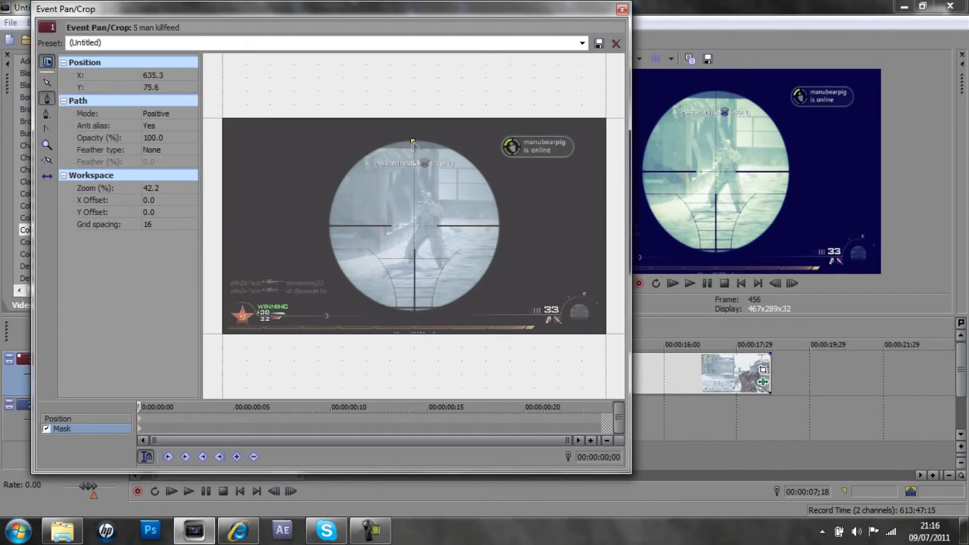
click(422, 143)
click(444, 149)
click(456, 155)
click(467, 162)
click(476, 171)
click(486, 180)
click(491, 191)
click(495, 204)
click(499, 219)
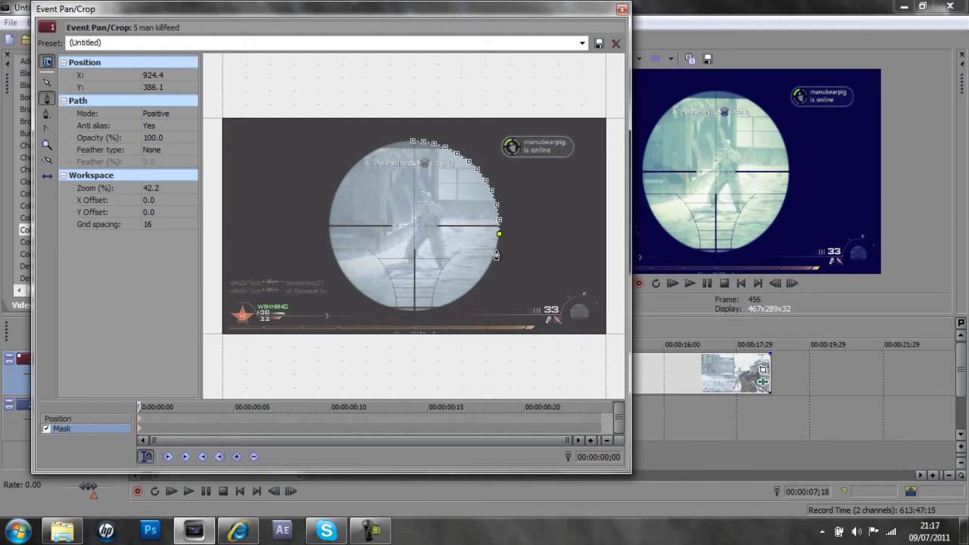
Step: Continue the mask points around the scope's lower right curve and along its bottom
click(496, 250)
click(490, 265)
click(483, 277)
click(474, 287)
click(462, 300)
click(452, 303)
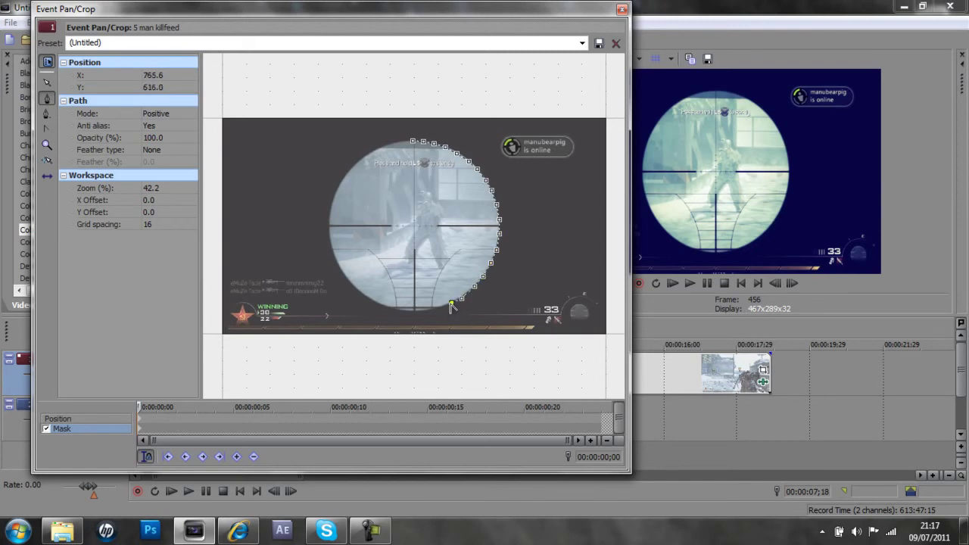
click(439, 309)
click(427, 311)
click(414, 311)
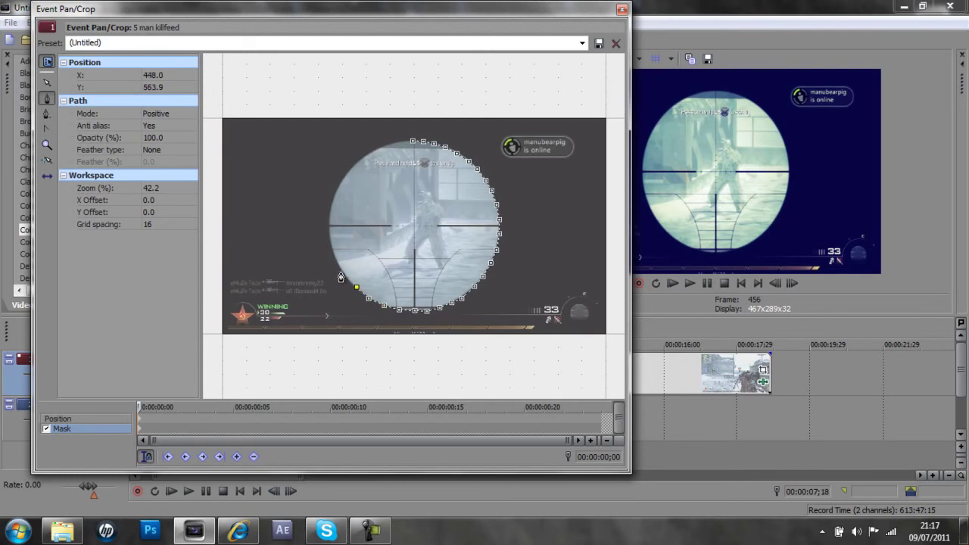
Step: Add points up the scope's left side, close the circular mask, and deselect it
click(341, 276)
click(335, 258)
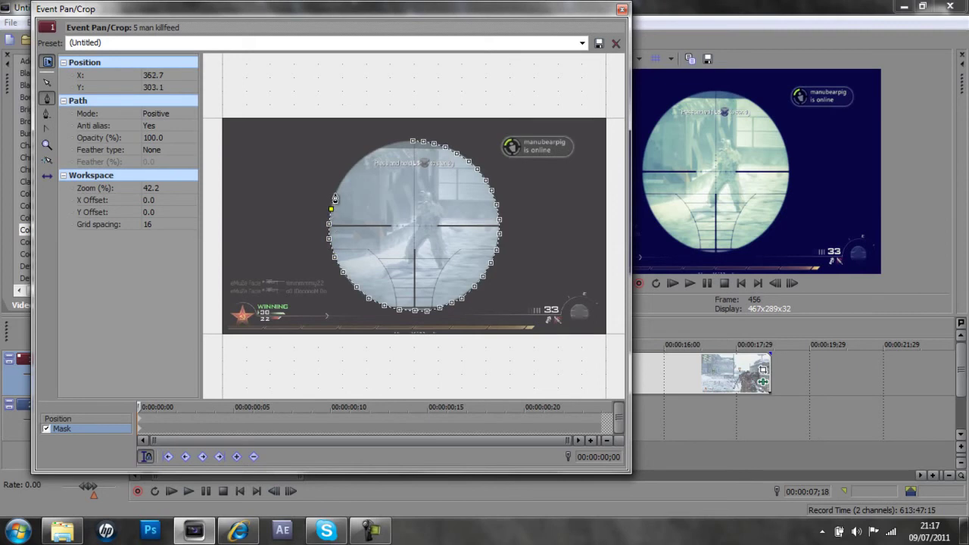
click(334, 194)
click(343, 180)
click(357, 163)
click(384, 149)
click(399, 144)
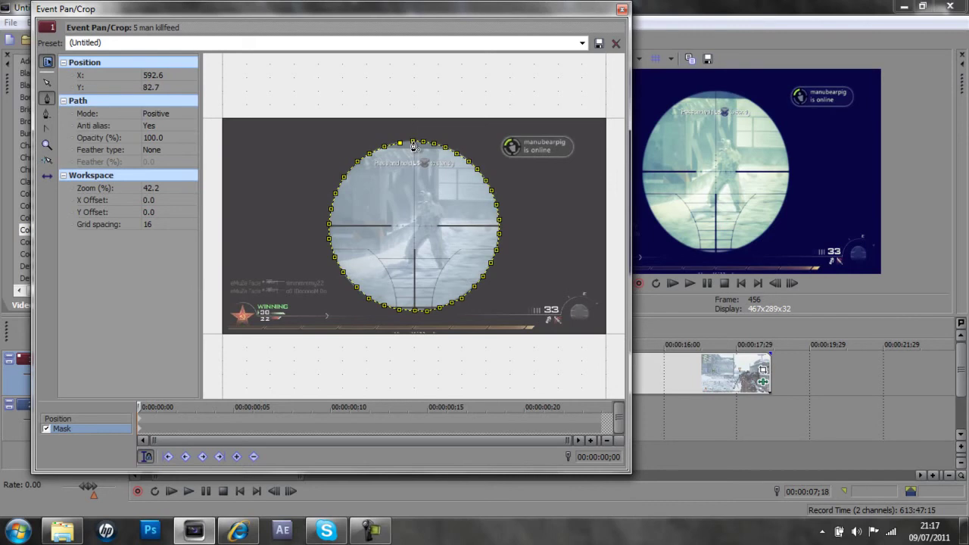
click(602, 105)
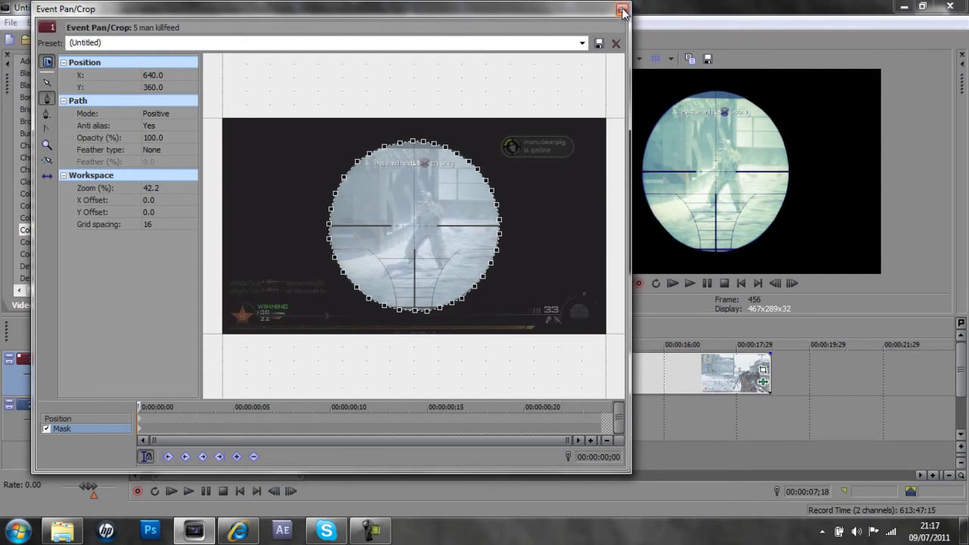
Step: Keyframe rotation to 360° at 0;04, 720° at 0;09 and about 1080° at 0;17, then close Pan/Crop
click(201, 421)
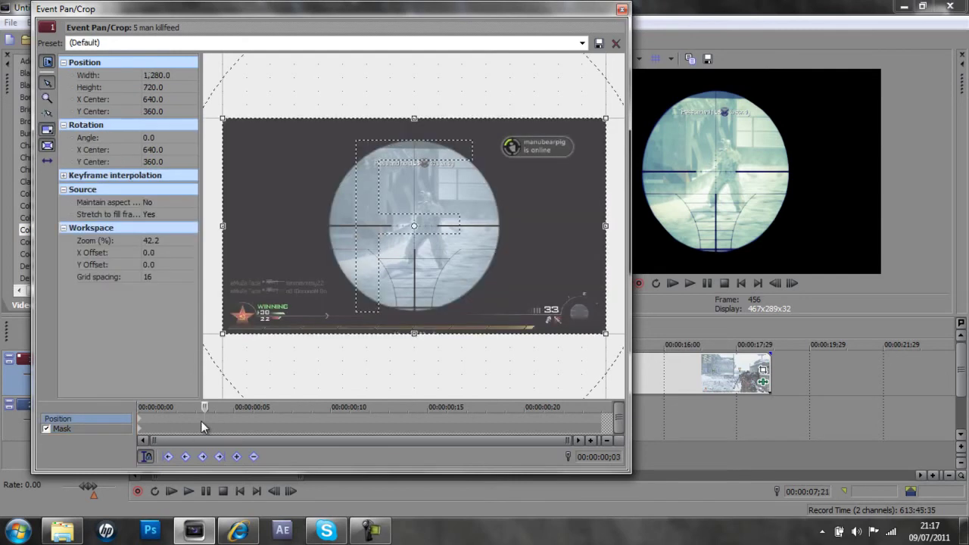
click(216, 421)
drag(458, 74, 432, 163)
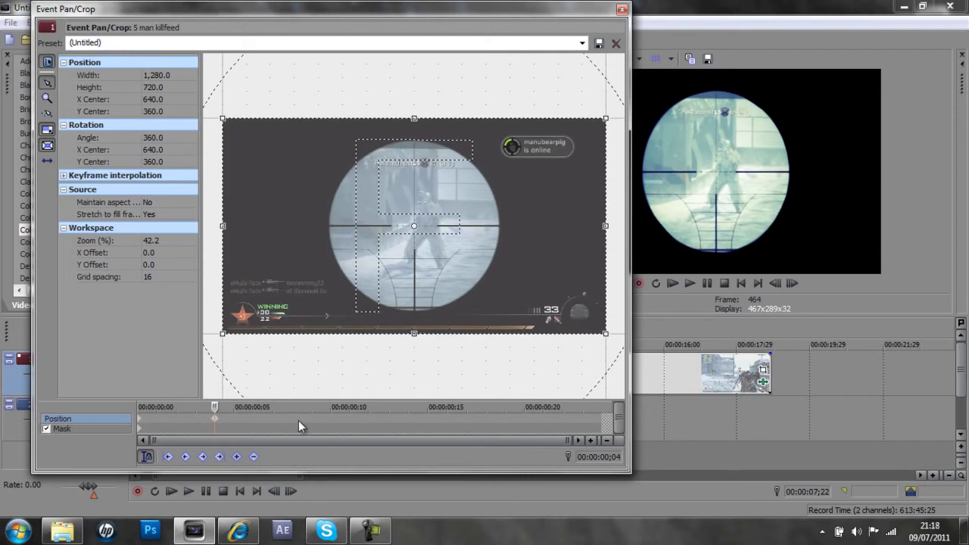
click(320, 419)
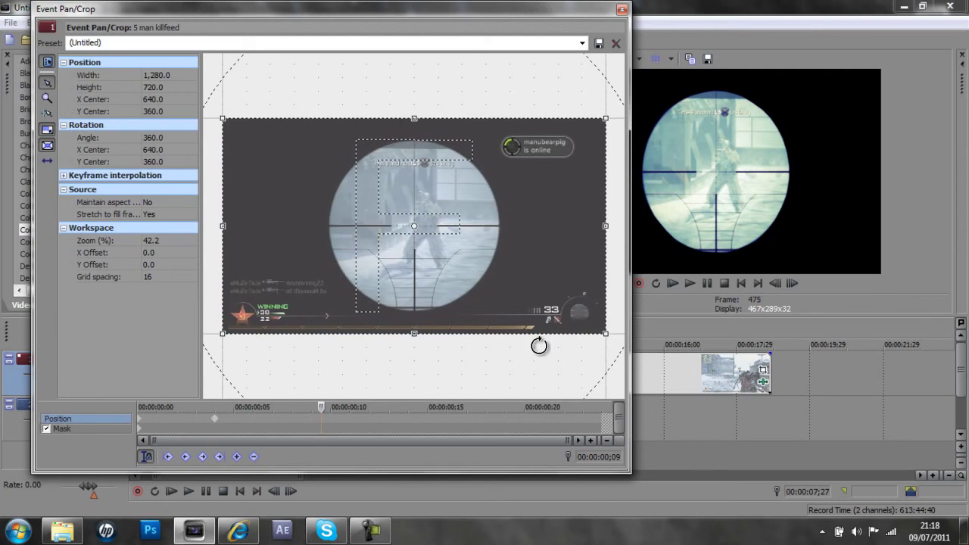
drag(427, 80, 416, 116)
click(463, 417)
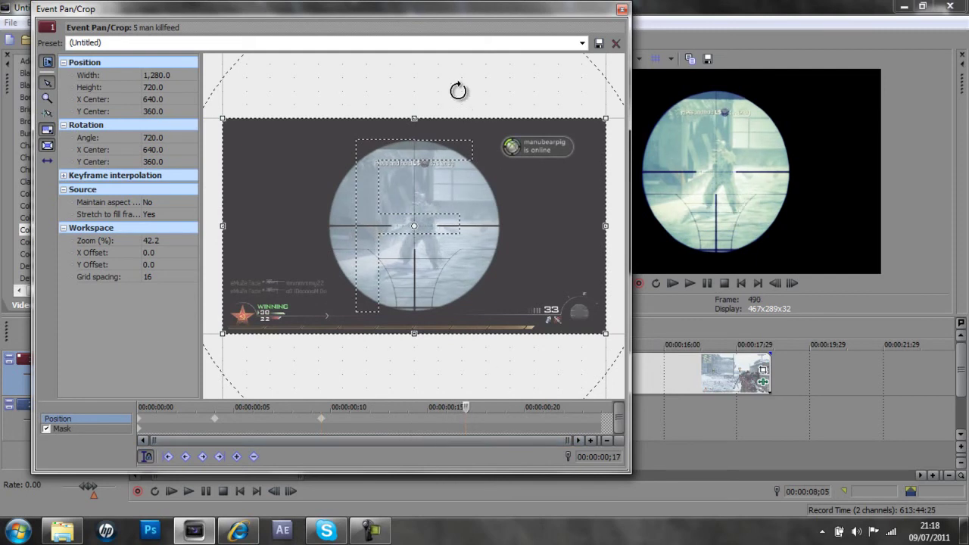
mouse_move(459, 88)
mouse_down()
mouse_move(560, 155)
mouse_move(533, 303)
mouse_move(436, 340)
mouse_move(327, 290)
mouse_move(249, 112)
mouse_move(422, 93)
mouse_move(454, 102)
mouse_up()
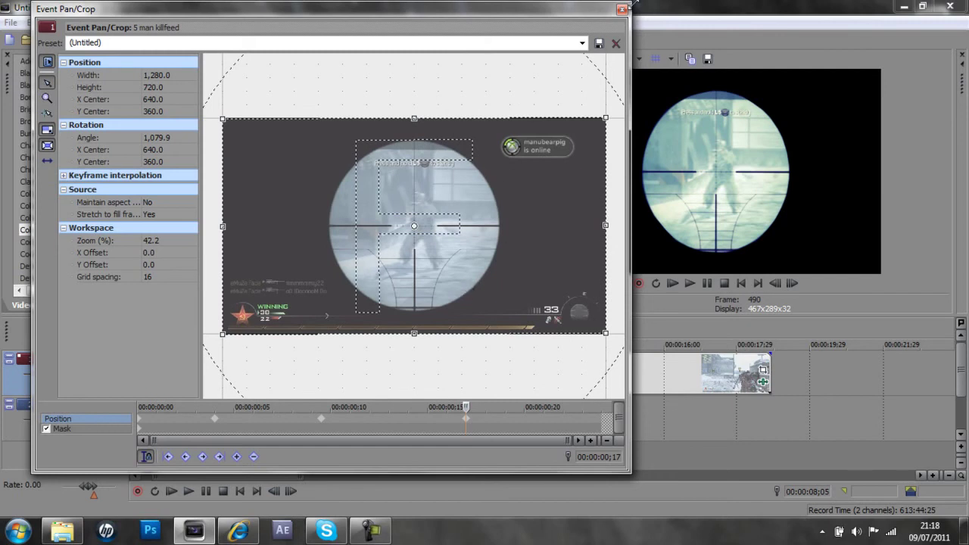
click(621, 10)
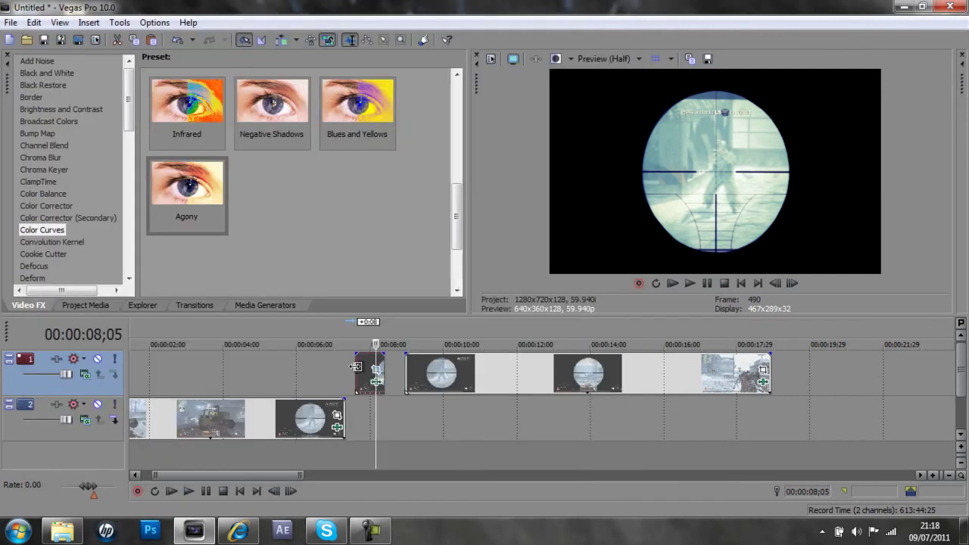
Step: Align the scope clip with the track 2 clip's end and shift track 1's scope clips earlier
drag(347, 366, 327, 374)
click(324, 415)
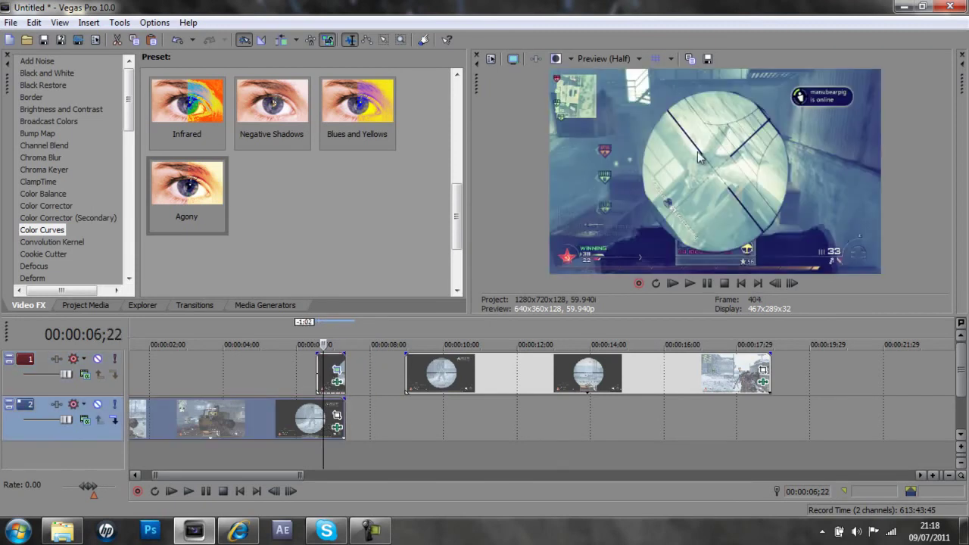
click(317, 364)
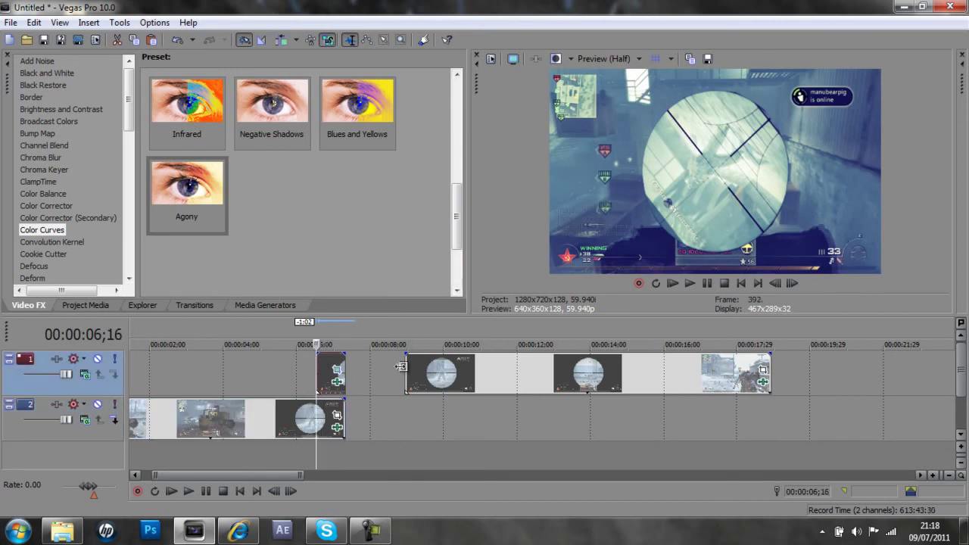
drag(425, 371, 353, 369)
Step: Play back the scope transition twice, then scrub the cursor back to about 06;11
click(291, 371)
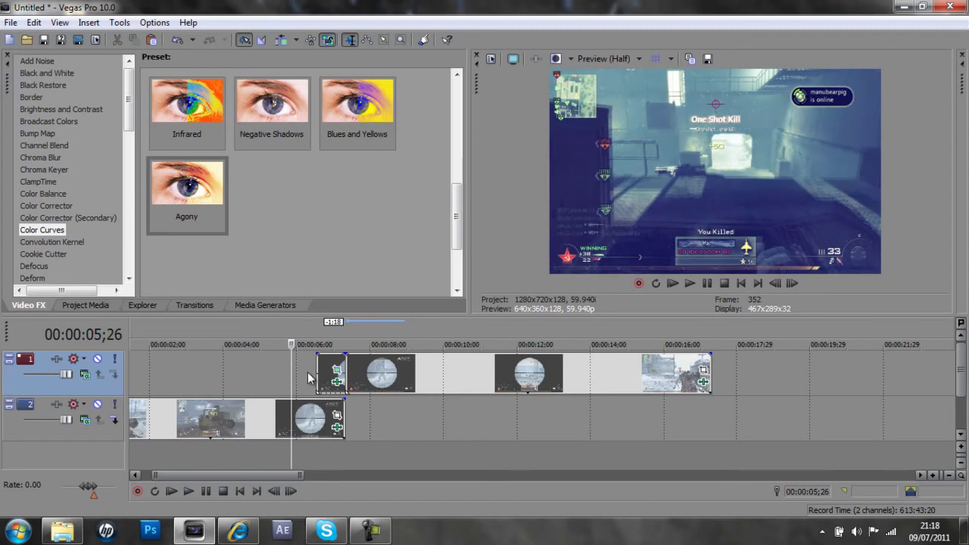
click(690, 283)
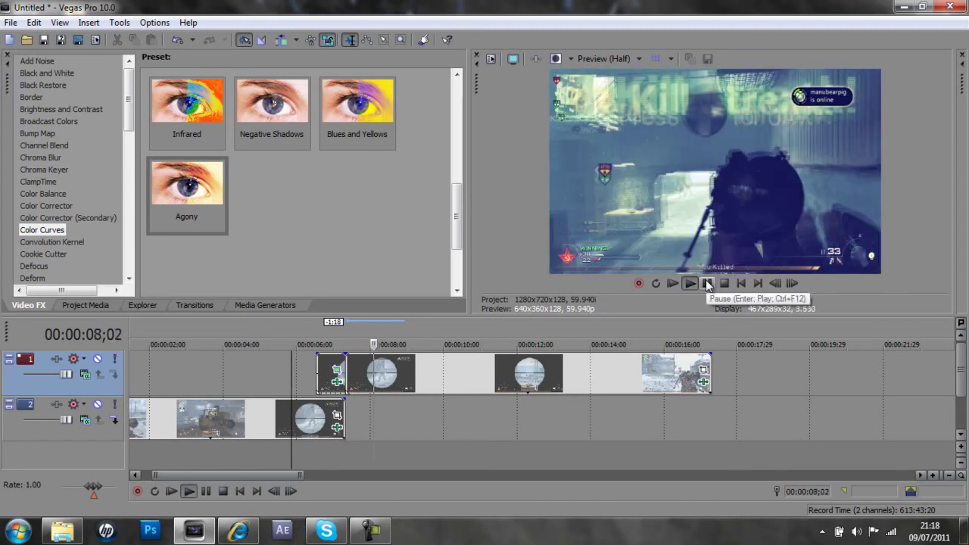
click(707, 282)
click(325, 377)
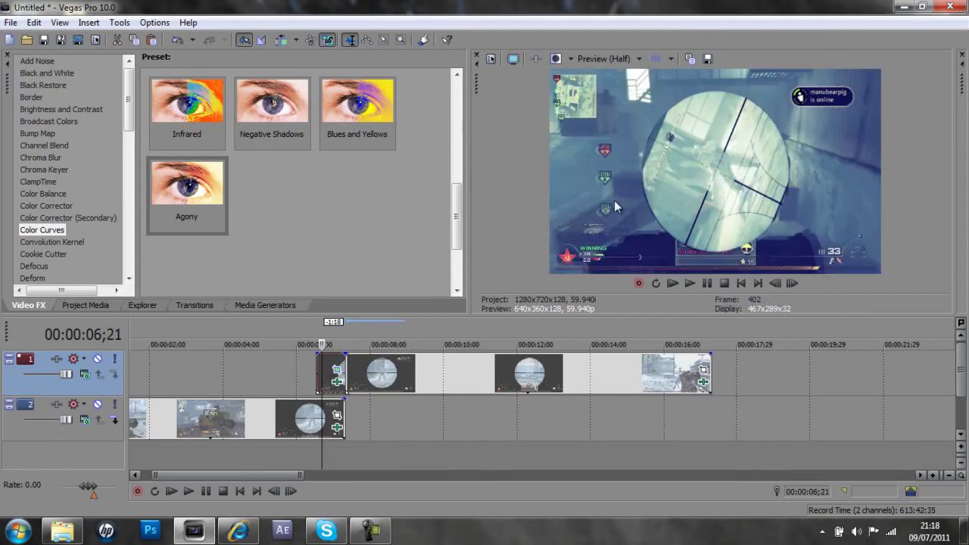
click(688, 284)
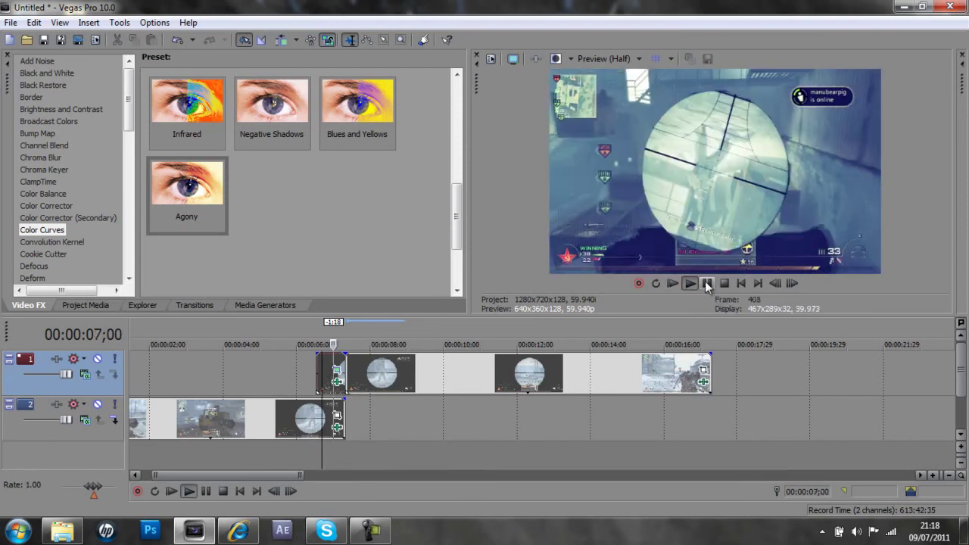
click(708, 282)
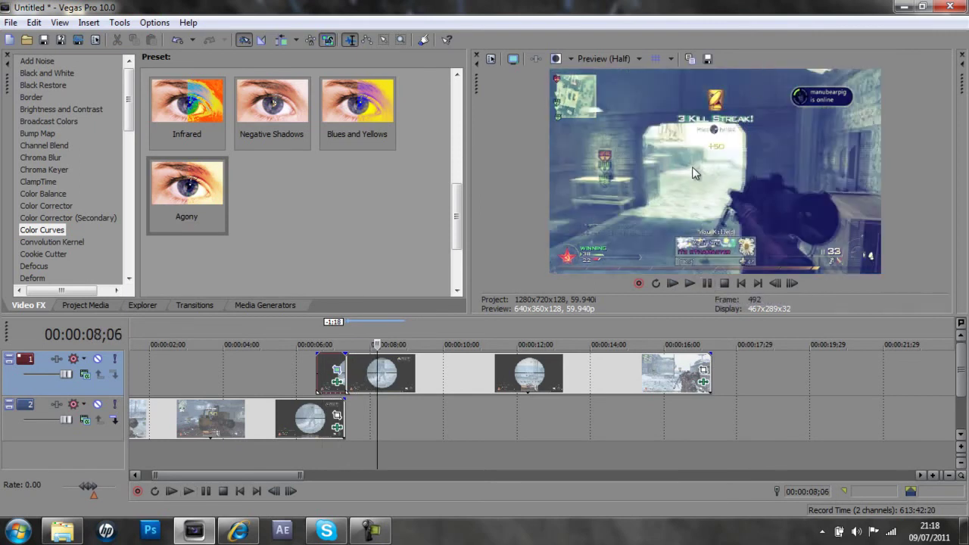
drag(374, 399, 125, 389)
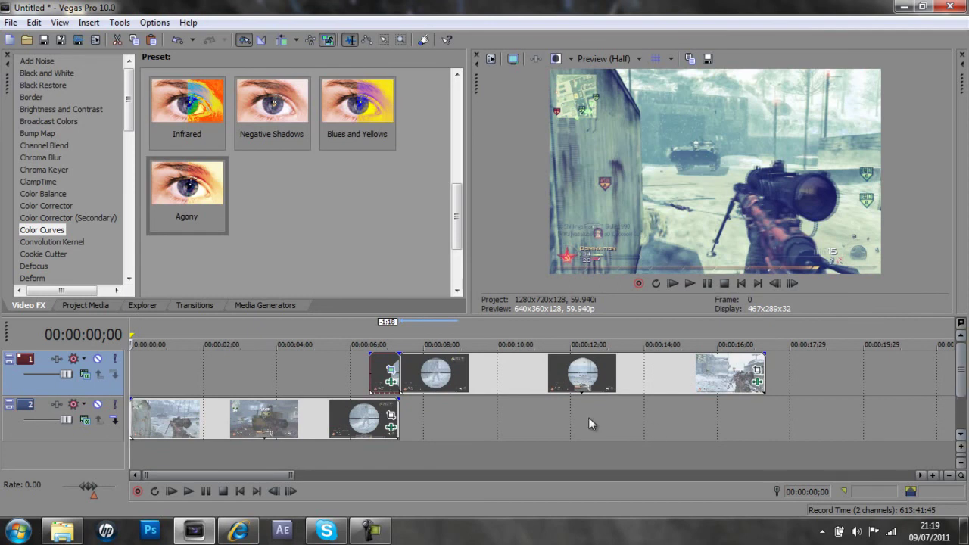
Step: Play from 02;17, then drag the Intervention WAV from Pictures onto a new audio track at 03;11
click(225, 427)
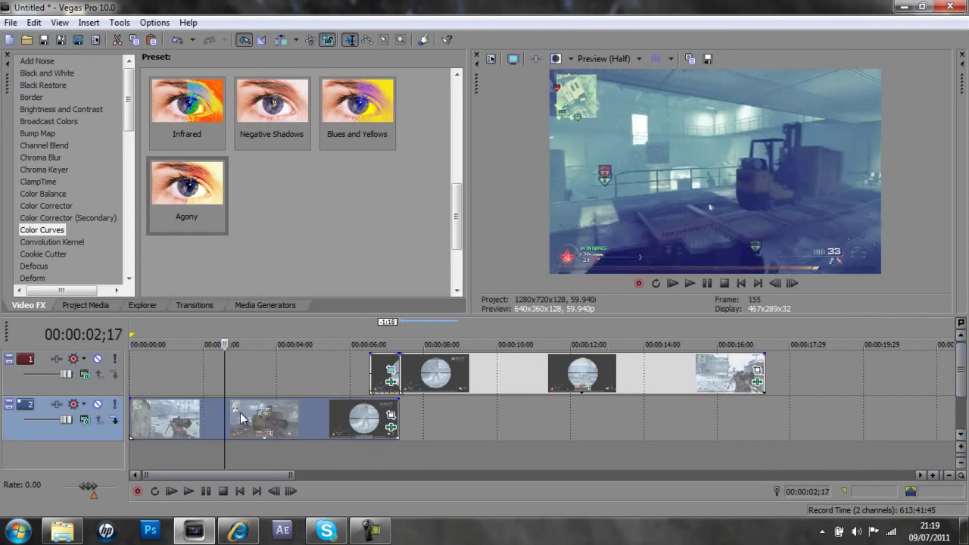
key(space)
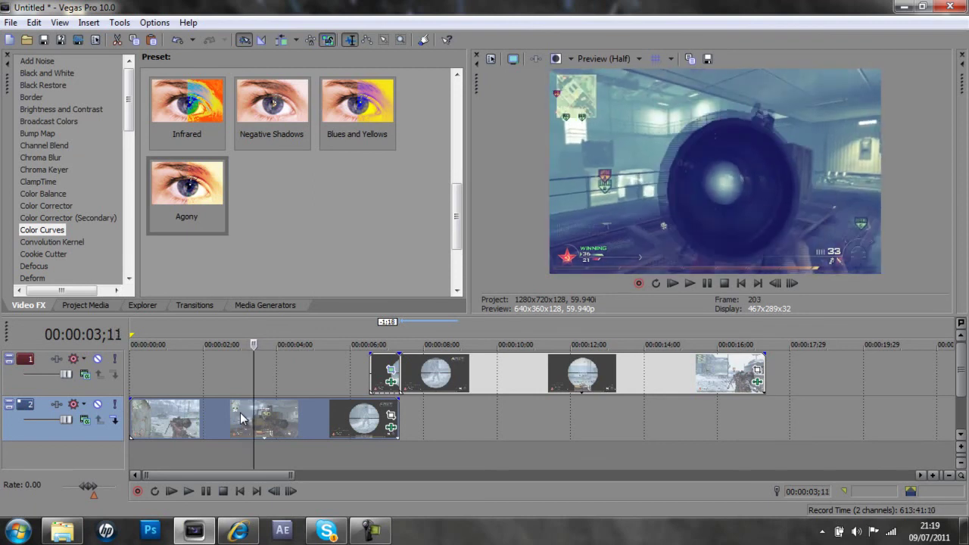
click(62, 530)
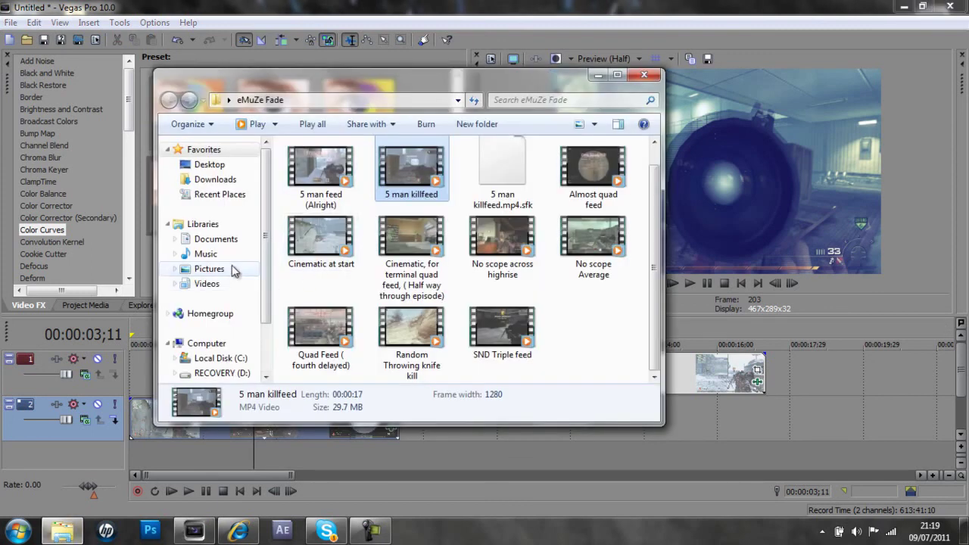
click(208, 269)
drag(619, 299, 260, 452)
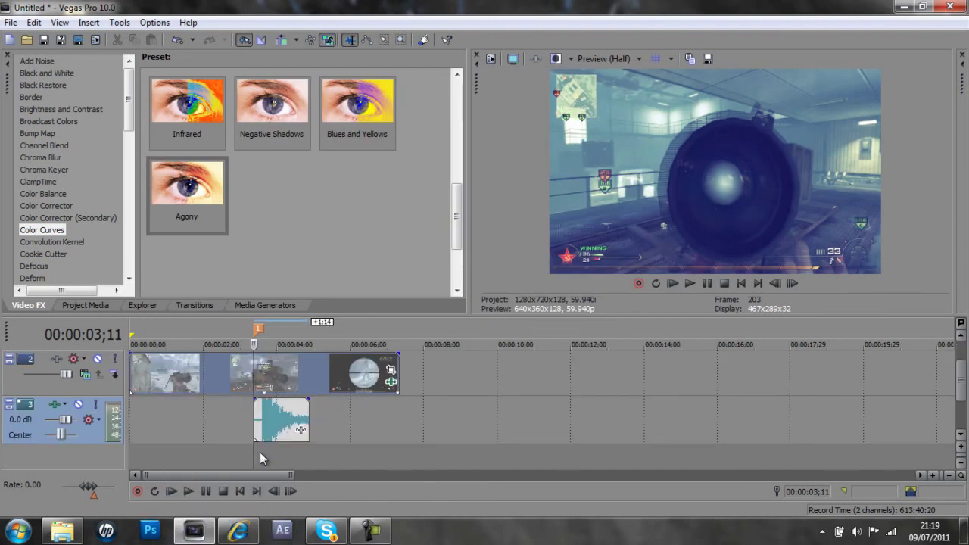
Step: Shift the Intervention sound later so it lines up with the first shot, then play back to check
click(349, 411)
mouse_move(255, 418)
mouse_down()
mouse_move(286, 420)
mouse_move(272, 424)
mouse_up()
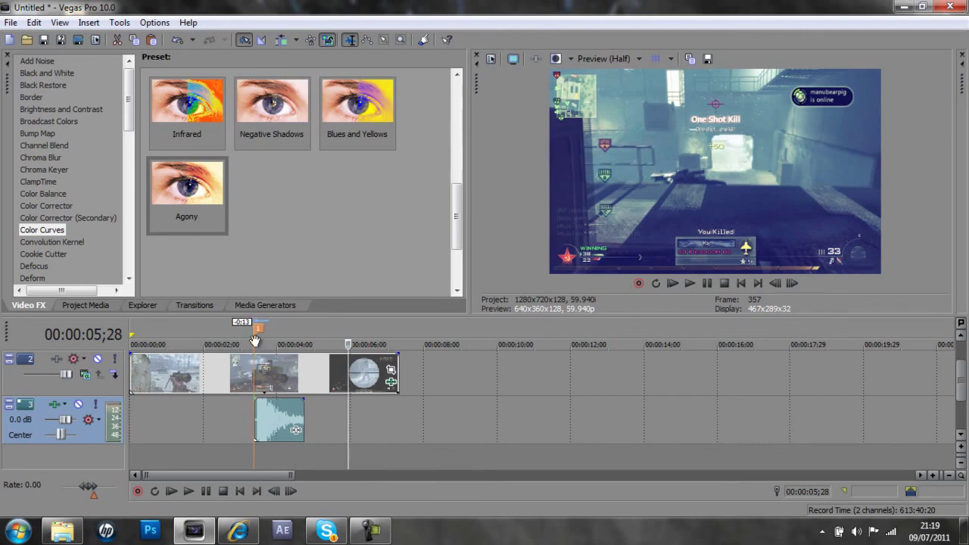
click(287, 386)
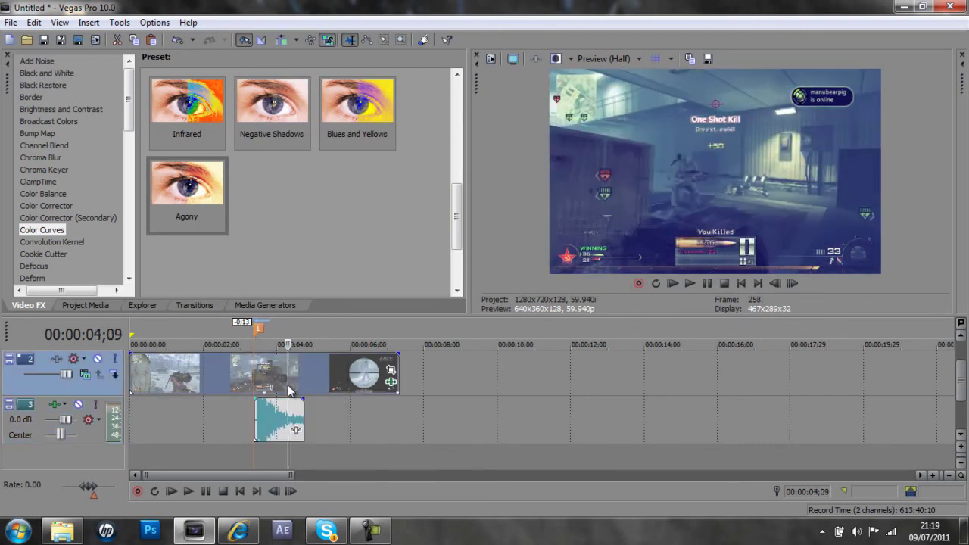
key(space)
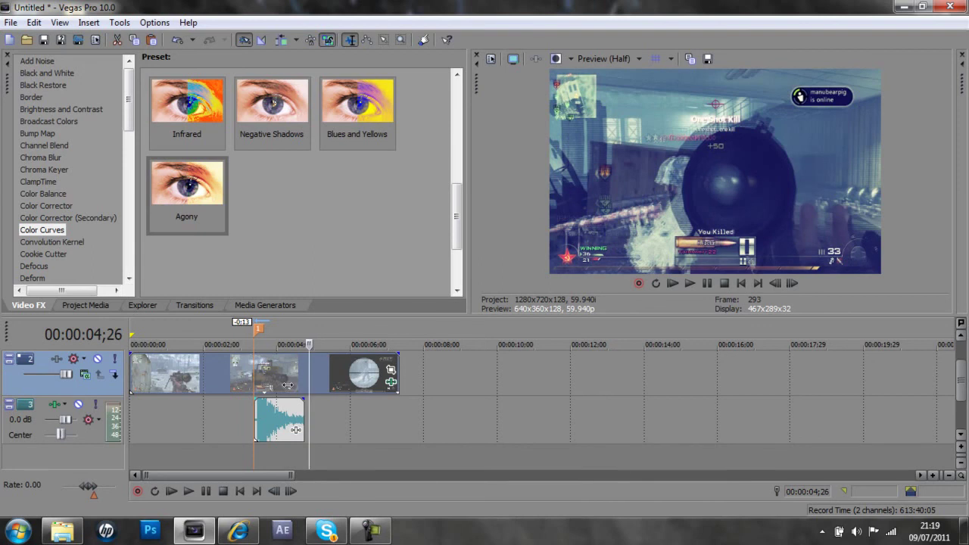
Step: Add marker 2 at 04;26 and paste a copy of the sniper sound there
key(m)
right_click(274, 421)
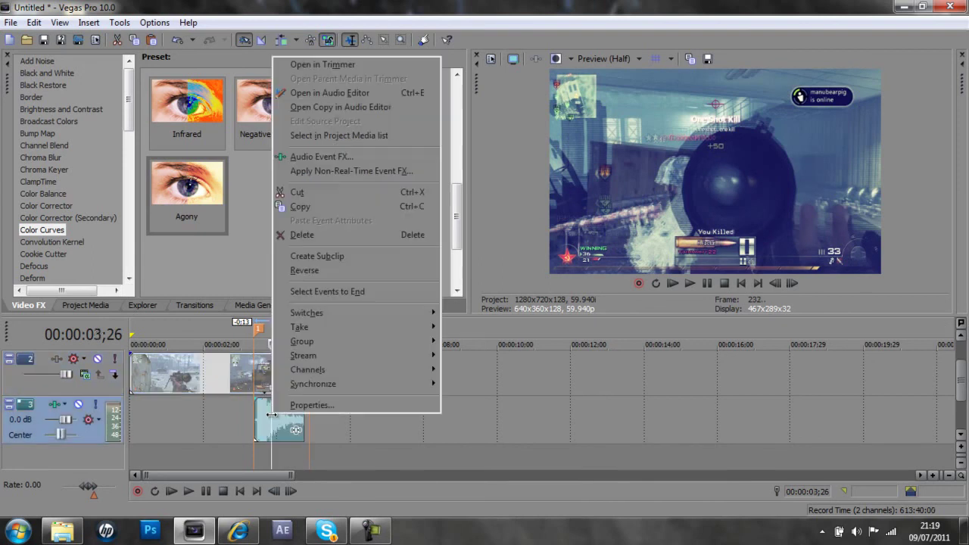
click(319, 207)
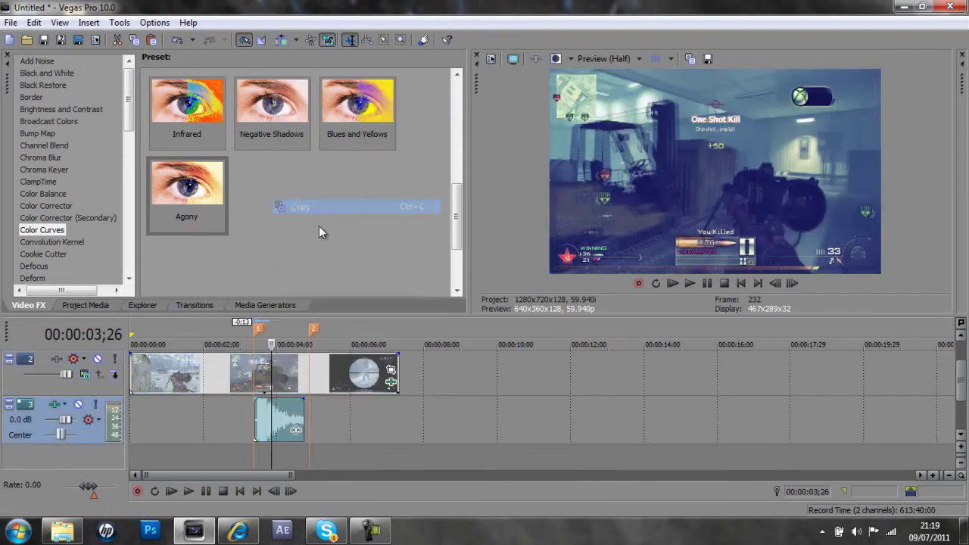
click(309, 408)
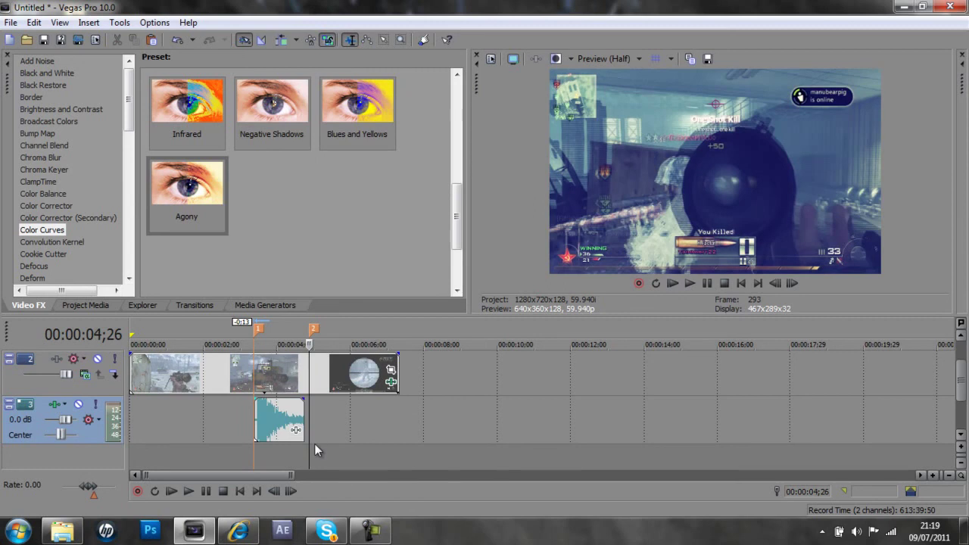
key(ctrl+v)
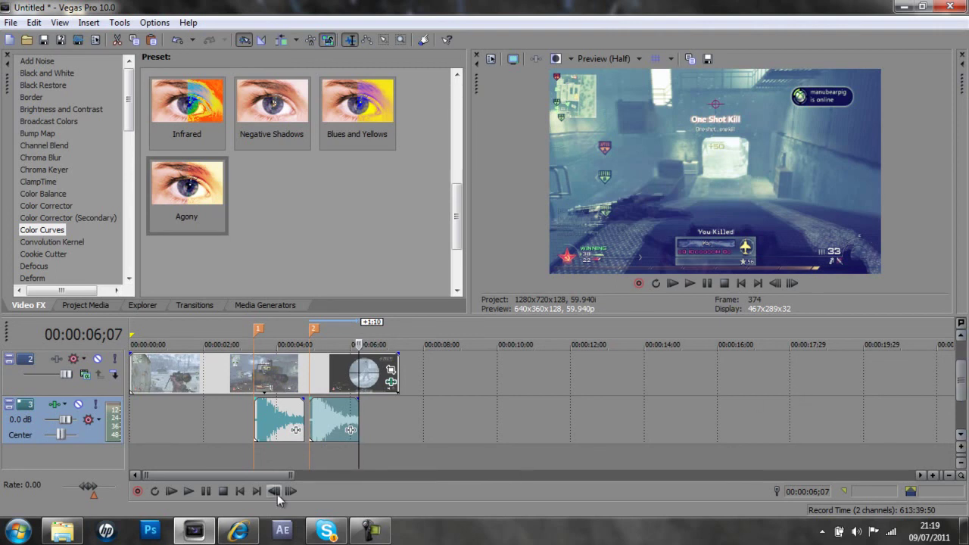
Step: Turn the sound-effect track volume down to -0.5 dB
right_click(84, 436)
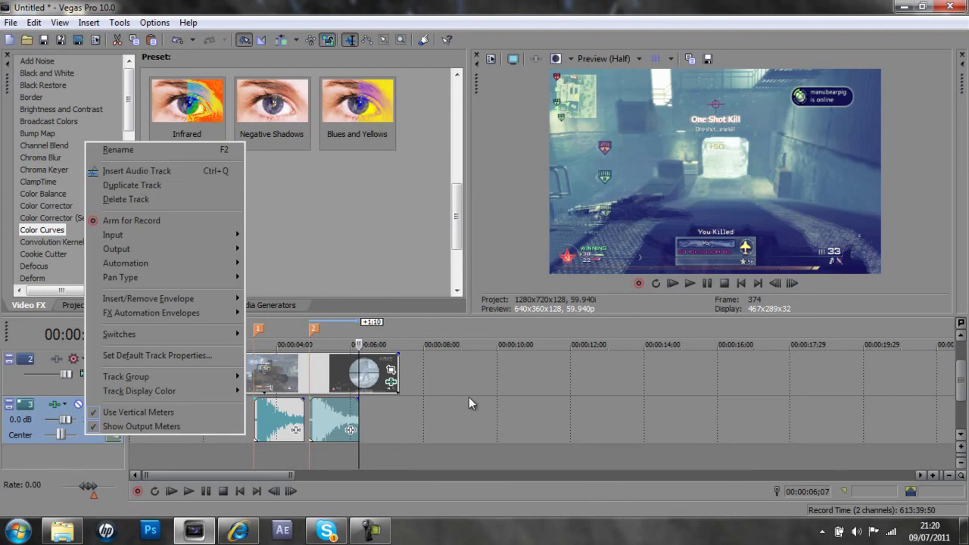
click(453, 410)
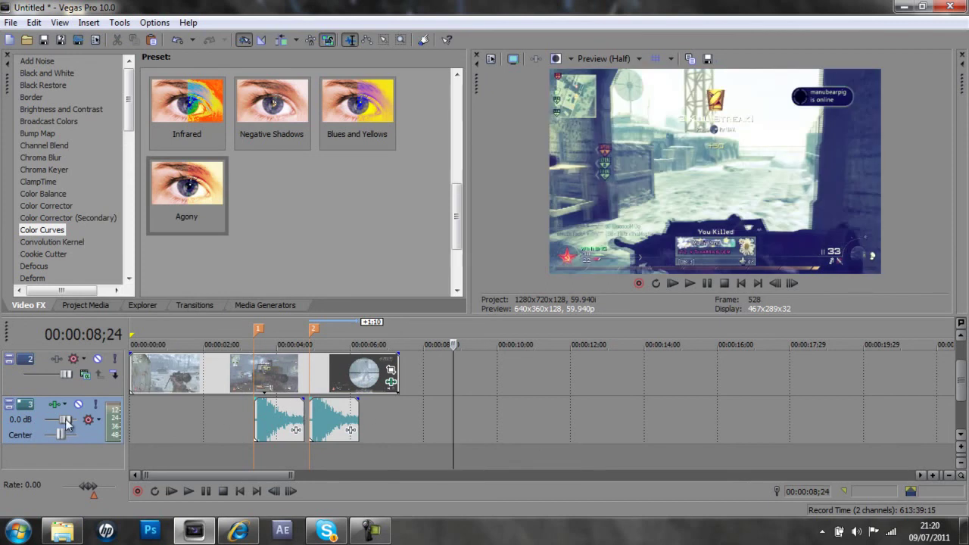
click(281, 424)
drag(67, 419, 65, 420)
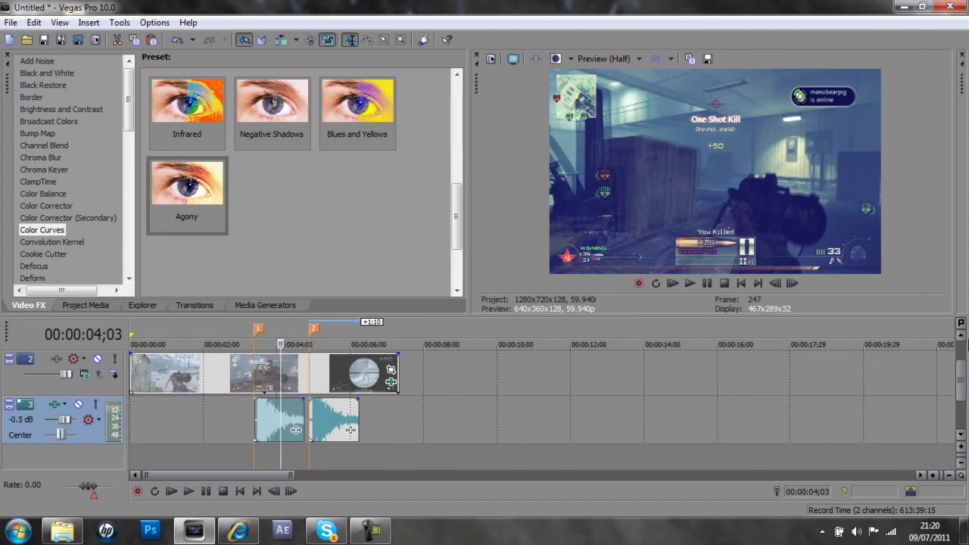
click(960, 335)
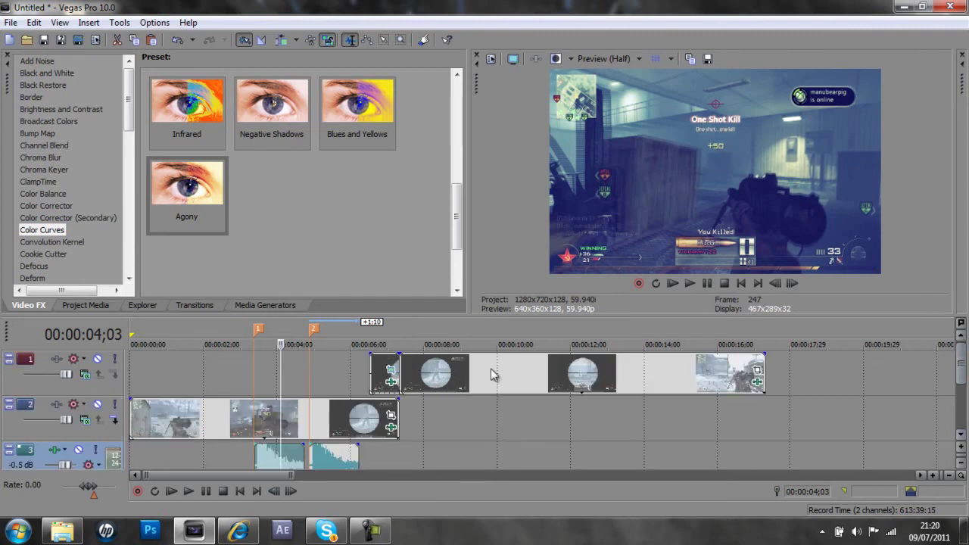
click(380, 371)
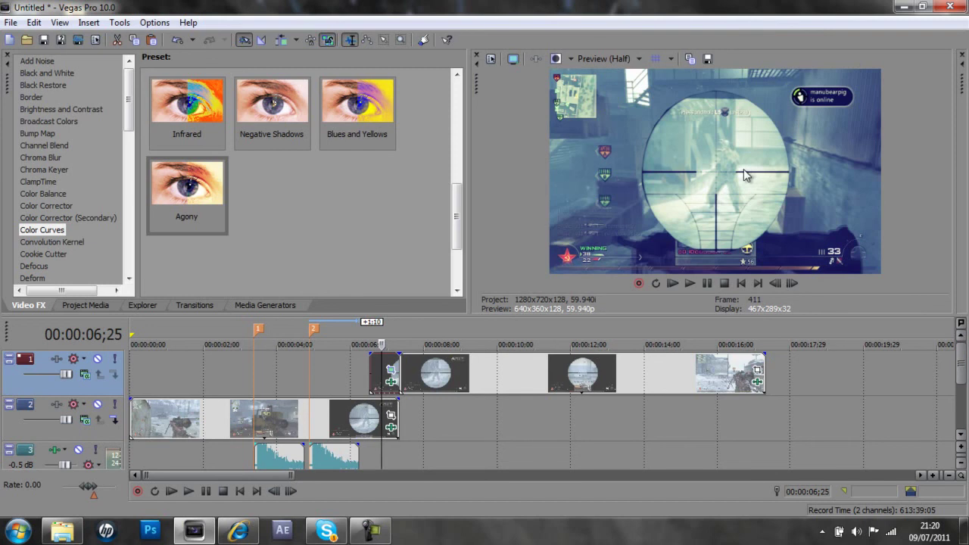
Step: Minimize Vegas, close the Pictures folder window, and bring up the screen recorder's controls
click(901, 7)
click(642, 76)
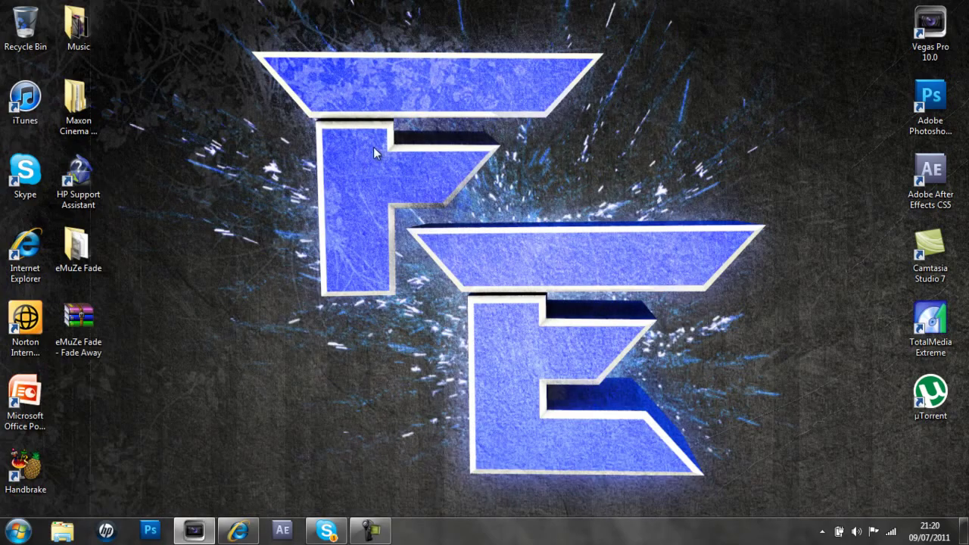
click(370, 532)
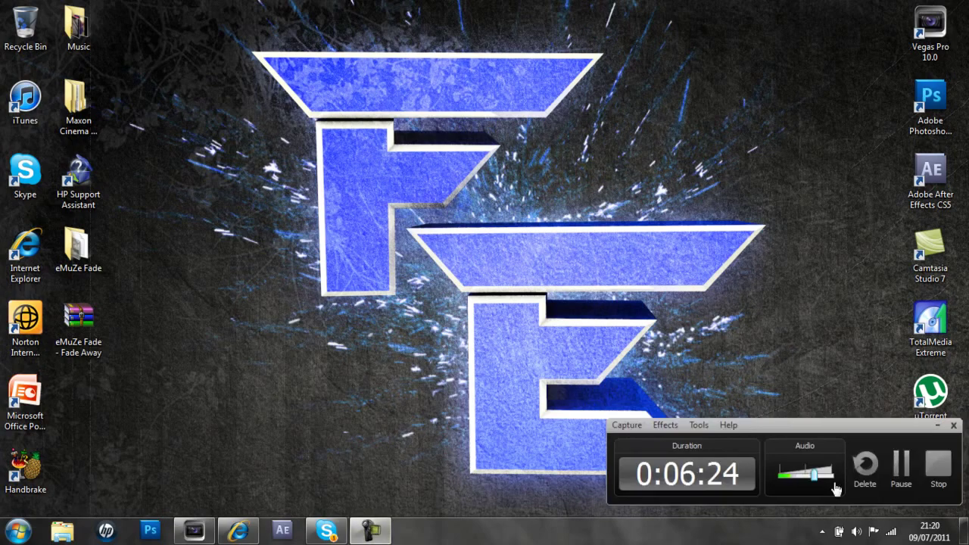